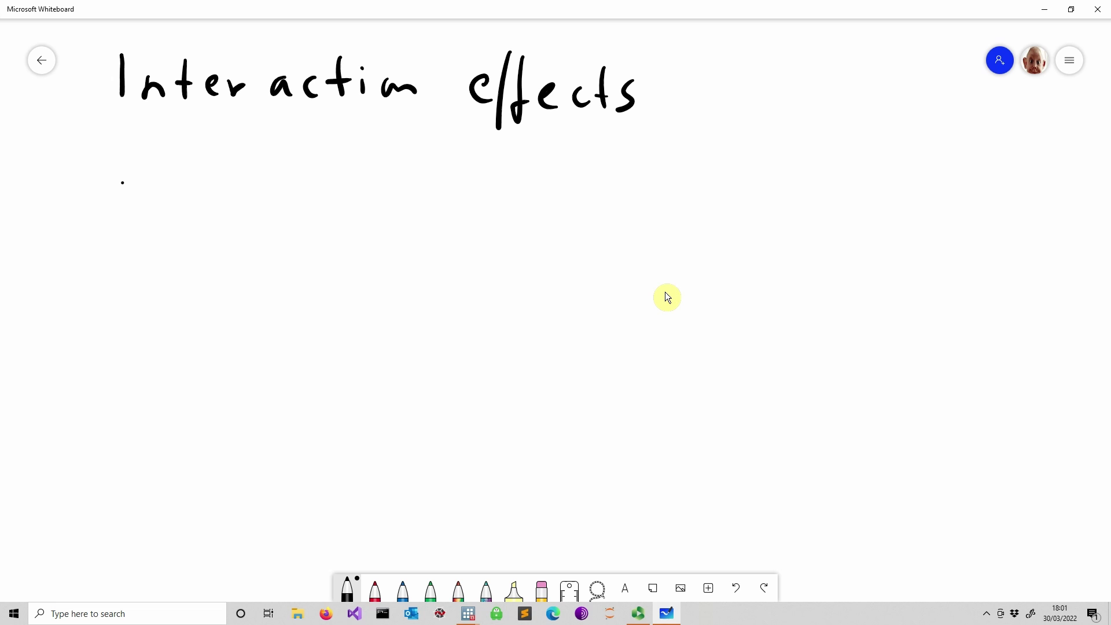
- Write 'Yit = α' in black ink beneath the title
mouse_move(116, 175)
left_mouse_down()
mouse_move(141, 202)
mouse_move(127, 236)
mouse_move(162, 218)
mouse_move(165, 235)
mouse_move(163, 204)
mouse_move(193, 238)
left_mouse_up()
left_click_drag(167, 222, 177, 222)
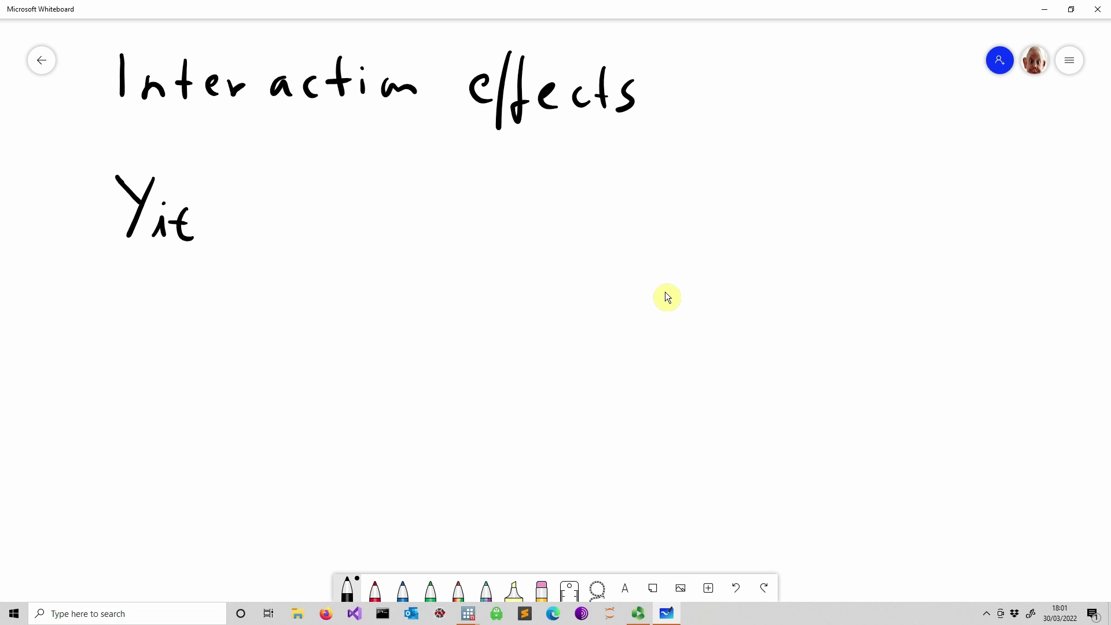
left_click_drag(231, 191, 253, 191)
left_click_drag(231, 201, 253, 200)
mouse_move(312, 160)
left_mouse_down()
mouse_move(283, 202)
mouse_move(328, 216)
left_mouse_up()
- Extend the equation with '+ βxit + εit'
left_click_drag(386, 177, 387, 208)
mouse_move(373, 194)
left_mouse_down()
mouse_move(450, 199)
mouse_move(445, 248)
left_mouse_up()
mouse_move(443, 183)
left_mouse_down()
mouse_move(473, 180)
mouse_move(460, 212)
mouse_move(539, 214)
mouse_move(506, 217)
mouse_move(573, 232)
mouse_move(589, 217)
left_mouse_up()
left_click(559, 198)
mouse_move(642, 180)
left_mouse_down()
mouse_move(642, 208)
mouse_move(697, 194)
mouse_move(718, 214)
mouse_move(765, 224)
left_mouse_up()
left_click_drag(752, 201, 782, 203)
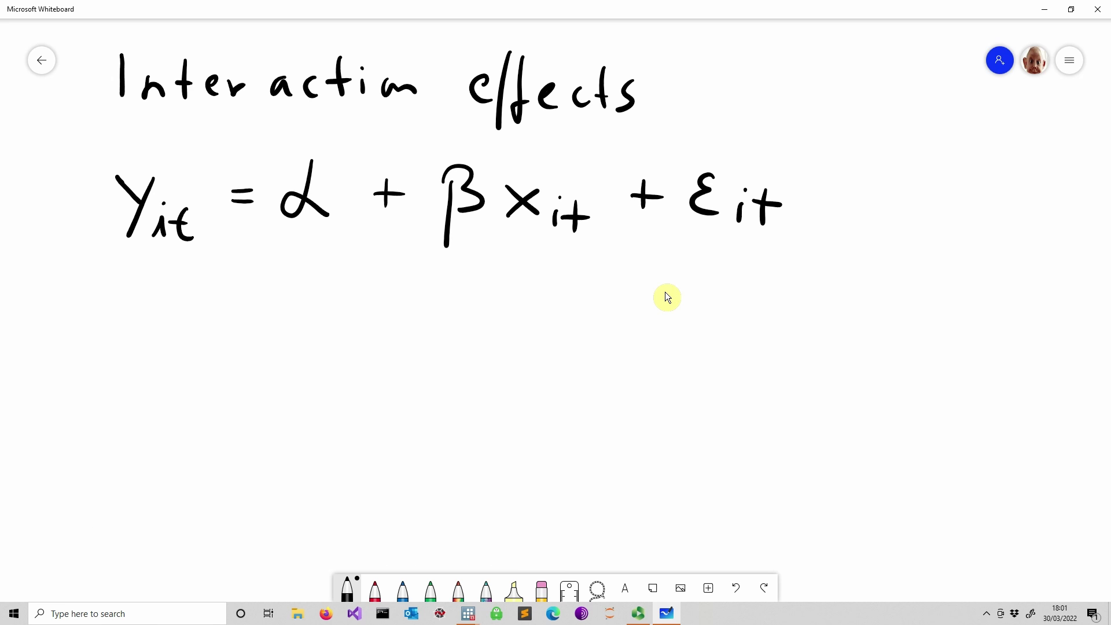
- Start the second equation with 'Yit = α' in black
left_click_drag(118, 313, 145, 339)
left_click_drag(160, 312, 136, 378)
left_click(173, 318)
mouse_move(170, 336)
left_mouse_down()
mouse_move(170, 356)
mouse_move(196, 363)
mouse_move(206, 343)
mouse_move(269, 327)
left_mouse_up()
left_click_drag(247, 339, 270, 340)
left_click_drag(339, 300, 349, 354)
- Add the '+γD' dummy term in blue ink
left_click(403, 590)
left_click_drag(375, 333, 405, 333)
mouse_move(447, 295)
left_mouse_down()
mouse_move(450, 351)
mouse_move(474, 296)
mouse_move(482, 339)
mouse_move(454, 353)
left_mouse_up()
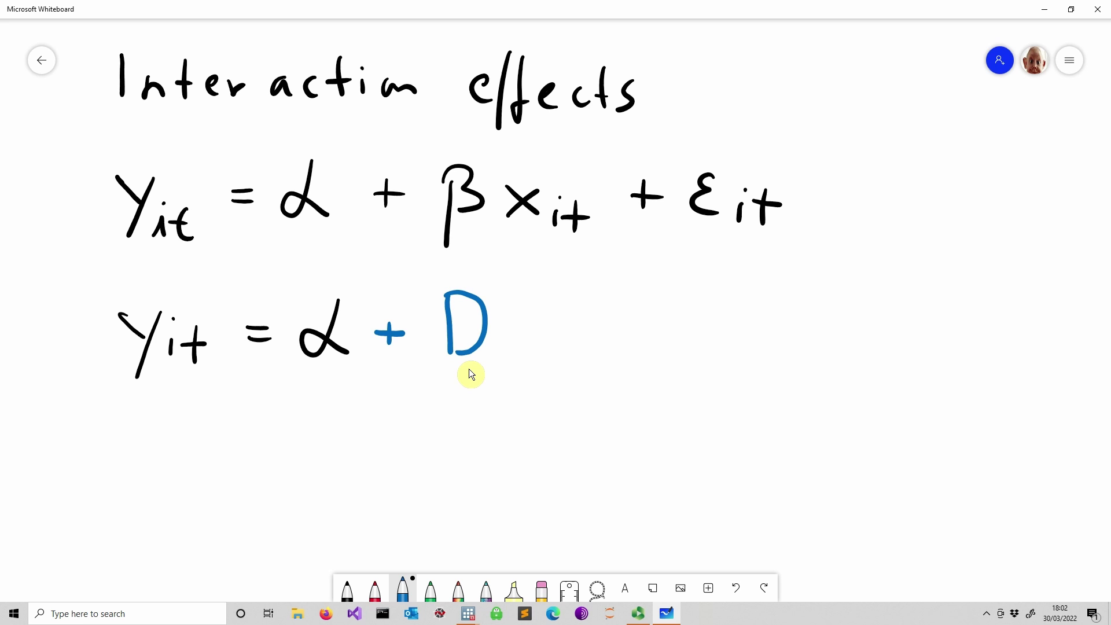
left_click_drag(416, 328, 436, 345)
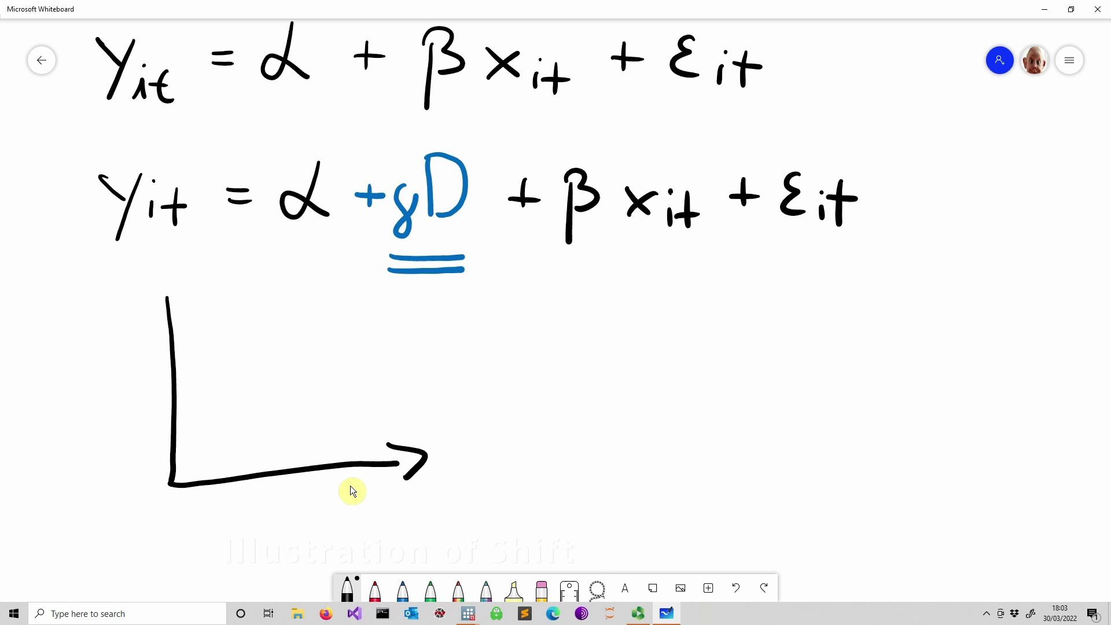
- Label the graph's y-axis Yit and x-axis xit
mouse_move(149, 314)
left_mouse_down()
mouse_move(180, 287)
mouse_move(189, 298)
left_mouse_up()
left_click_drag(90, 298, 113, 313)
mouse_move(124, 299)
left_mouse_down()
mouse_move(110, 329)
mouse_move(131, 336)
mouse_move(128, 316)
mouse_move(145, 336)
left_mouse_up()
left_click_drag(139, 333, 156, 334)
mouse_move(447, 452)
left_mouse_down()
mouse_move(467, 471)
mouse_move(449, 472)
left_mouse_up()
mouse_move(485, 456)
left_mouse_down()
mouse_move(485, 471)
mouse_move(502, 473)
mouse_move(508, 456)
left_mouse_up()
left_click_drag(486, 444, 486, 446)
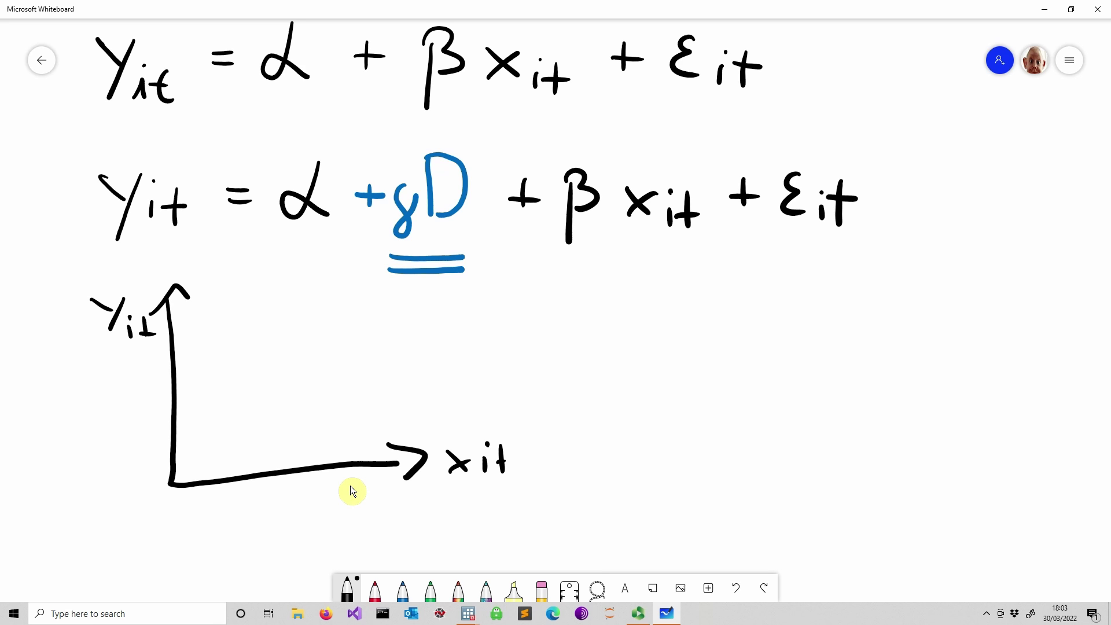
- Draw a black line, a higher parallel blue line, and a blue D arrowed toward xit
left_click_drag(175, 444, 349, 305)
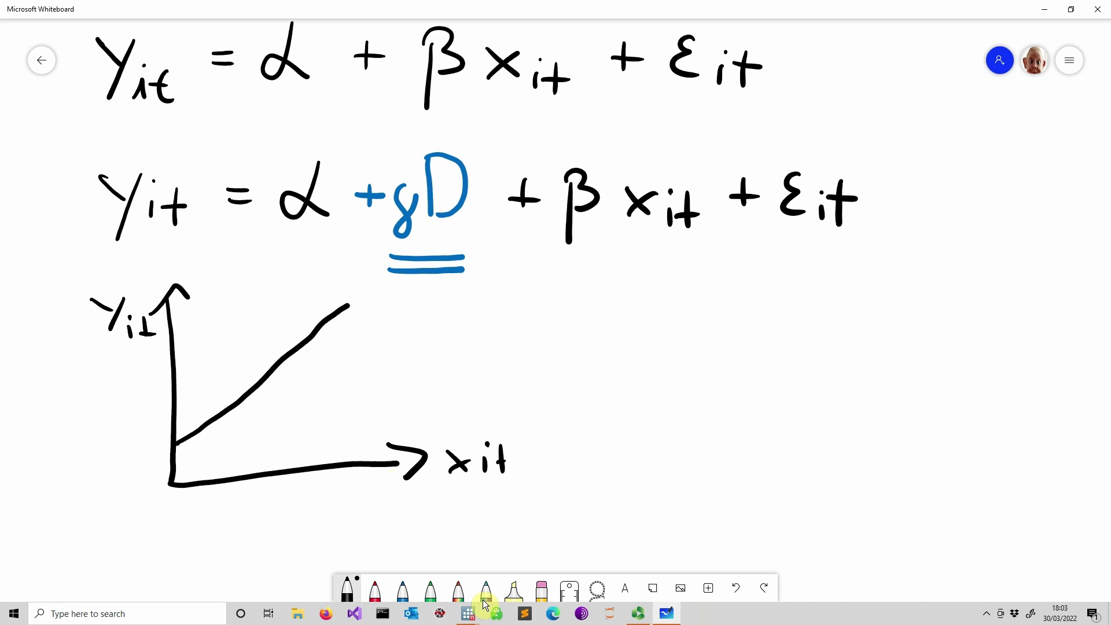
left_click(403, 590)
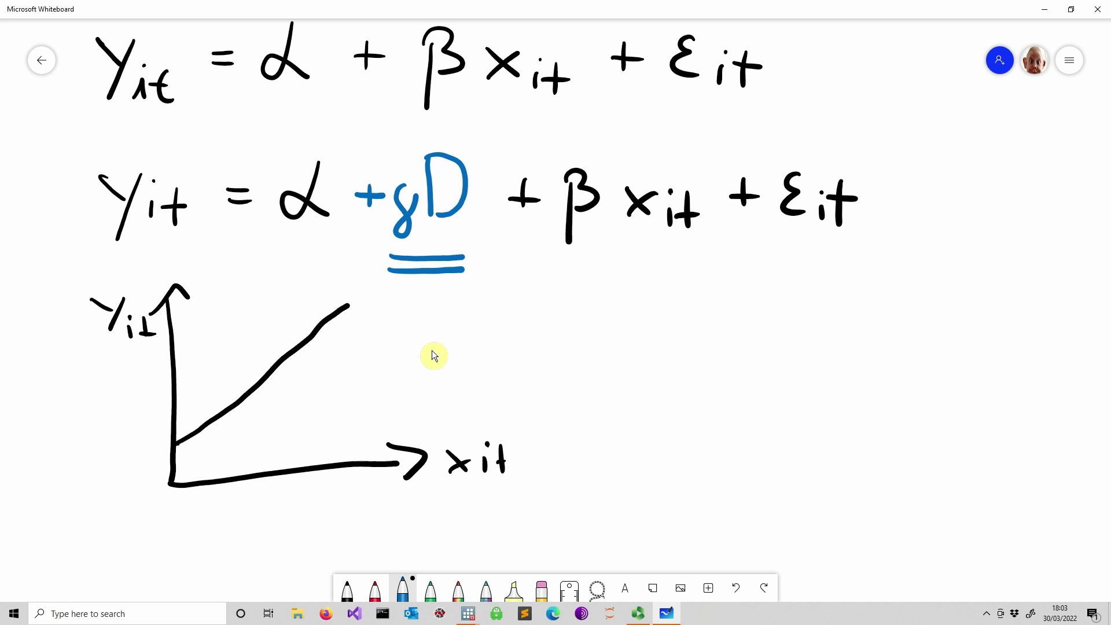
left_click_drag(177, 384, 295, 284)
left_click_drag(249, 327, 255, 380)
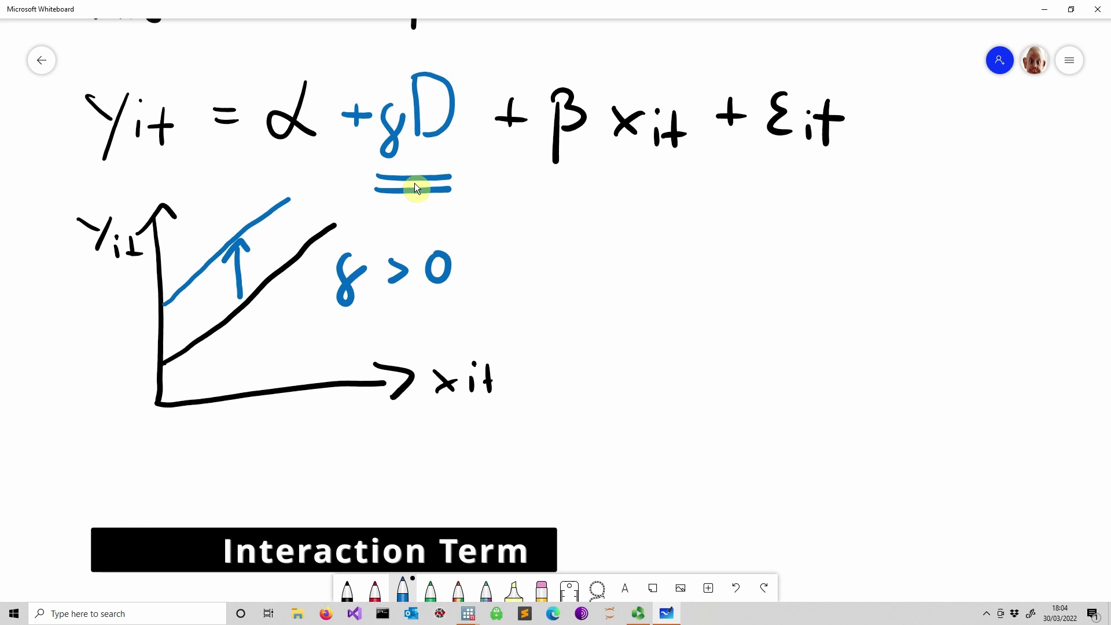
mouse_move(585, 253)
left_mouse_down()
mouse_move(583, 305)
mouse_move(585, 263)
mouse_move(608, 294)
mouse_move(581, 314)
left_mouse_up()
mouse_move(611, 230)
left_mouse_down()
mouse_move(635, 162)
mouse_move(638, 183)
mouse_move(604, 215)
mouse_move(630, 217)
left_mouse_up()
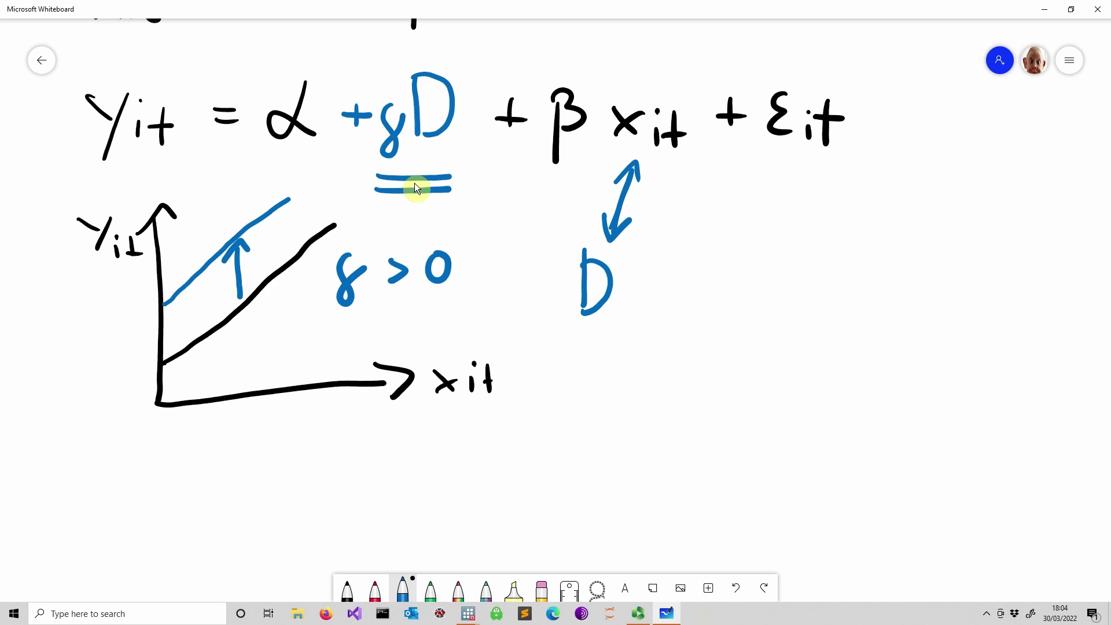
- Draw a blue equals mark under βxit and write 'Interaction term' beside the D
mouse_move(541, 188)
left_mouse_down()
mouse_move(576, 185)
mouse_move(575, 197)
left_mouse_up()
mouse_move(717, 249)
left_mouse_down()
mouse_move(710, 289)
mouse_move(724, 277)
mouse_move(738, 296)
left_mouse_up()
left_click_drag(752, 255, 755, 296)
mouse_move(739, 278)
left_mouse_down()
mouse_move(765, 276)
mouse_move(790, 297)
mouse_move(809, 276)
mouse_move(841, 296)
left_mouse_up()
left_click_drag(858, 277, 848, 295)
left_click_drag(878, 261, 873, 297)
left_click_drag(855, 284, 889, 295)
left_click_drag(897, 285, 931, 288)
left_click_drag(736, 321, 730, 354)
mouse_move(716, 339)
left_mouse_down()
mouse_move(745, 337)
mouse_move(763, 349)
mouse_move(786, 334)
left_mouse_up()
left_click_drag(797, 333, 840, 336)
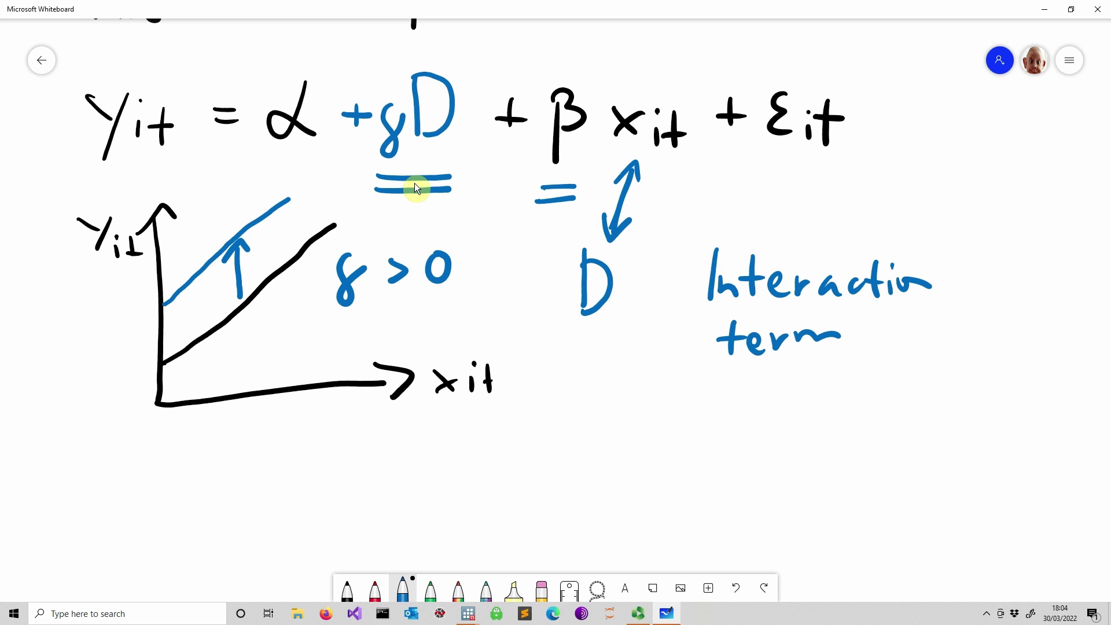
- Write the product 'Dxit' under the note
left_click_drag(742, 373, 743, 425)
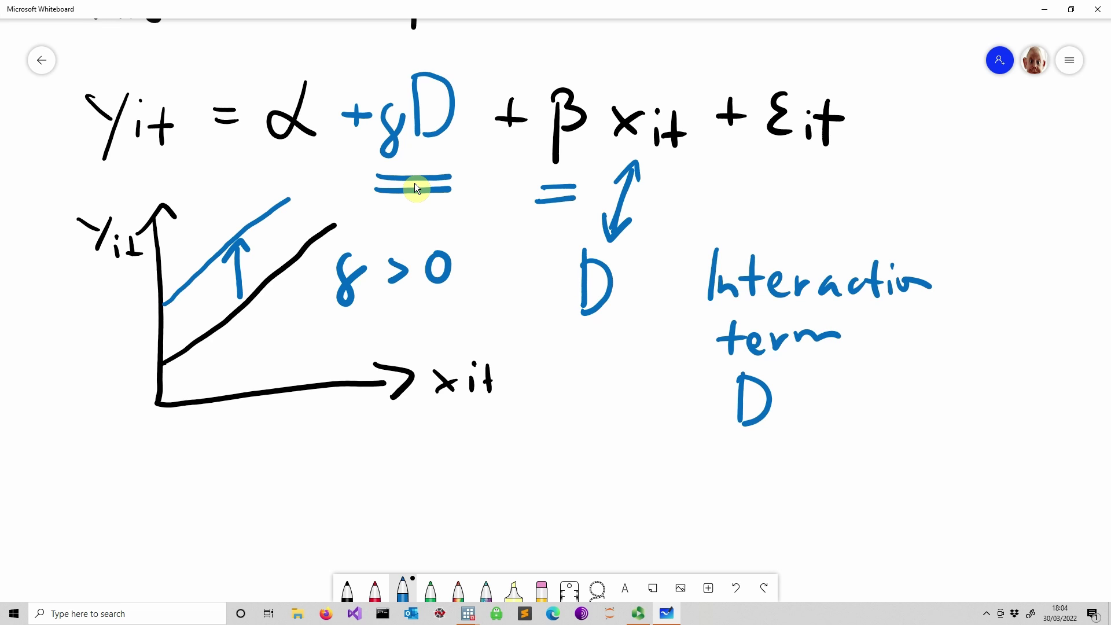
mouse_move(794, 392)
left_mouse_down()
mouse_move(818, 421)
mouse_move(793, 421)
left_mouse_up()
left_click_drag(833, 412, 833, 427)
left_click(831, 403)
left_click_drag(848, 388, 849, 424)
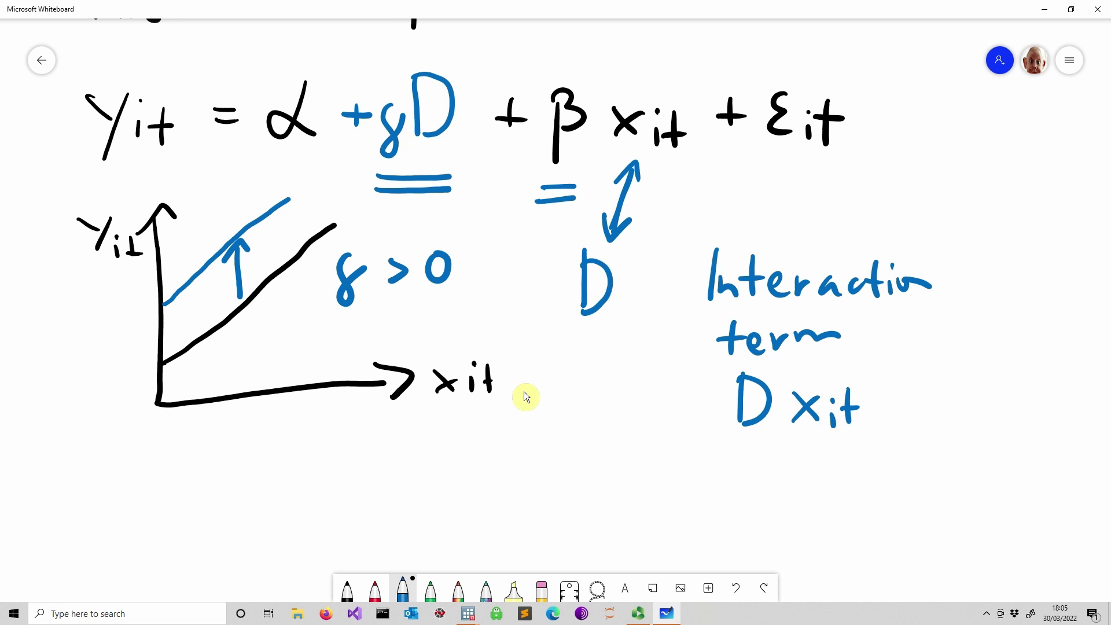
- Insert a blue γD term into the lower equation
scroll(526, 397, "down", 3)
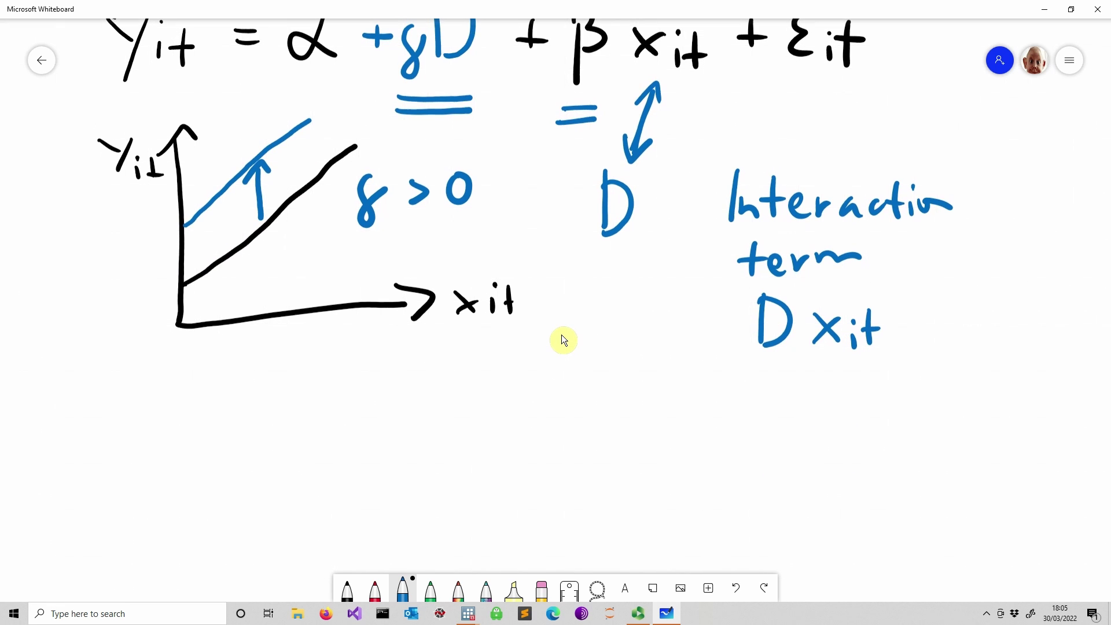
left_click(347, 590)
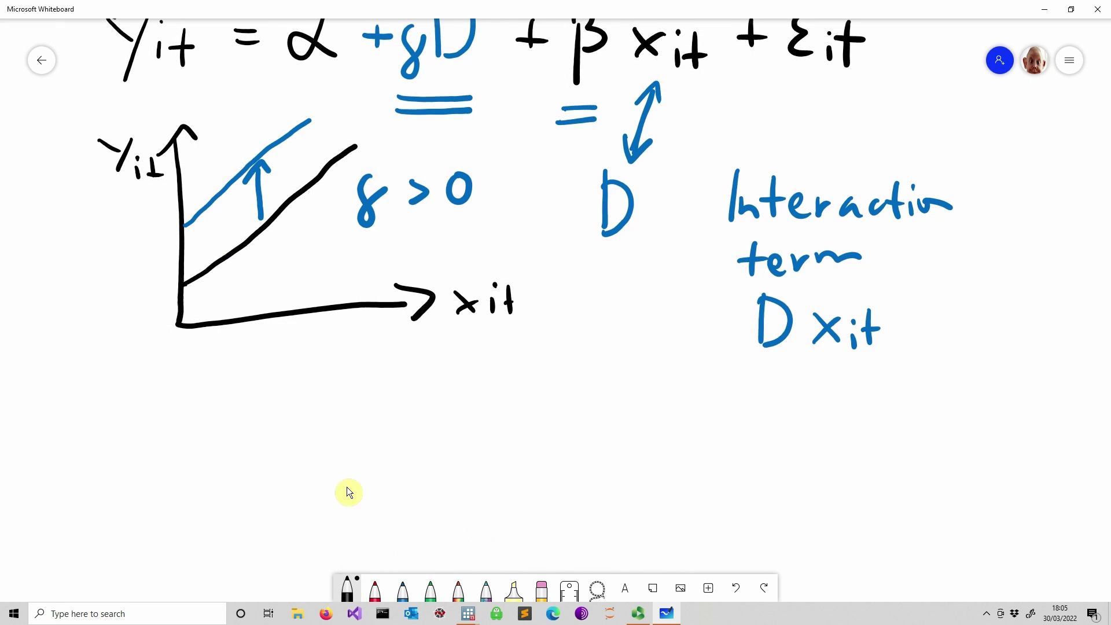
left_click(403, 591)
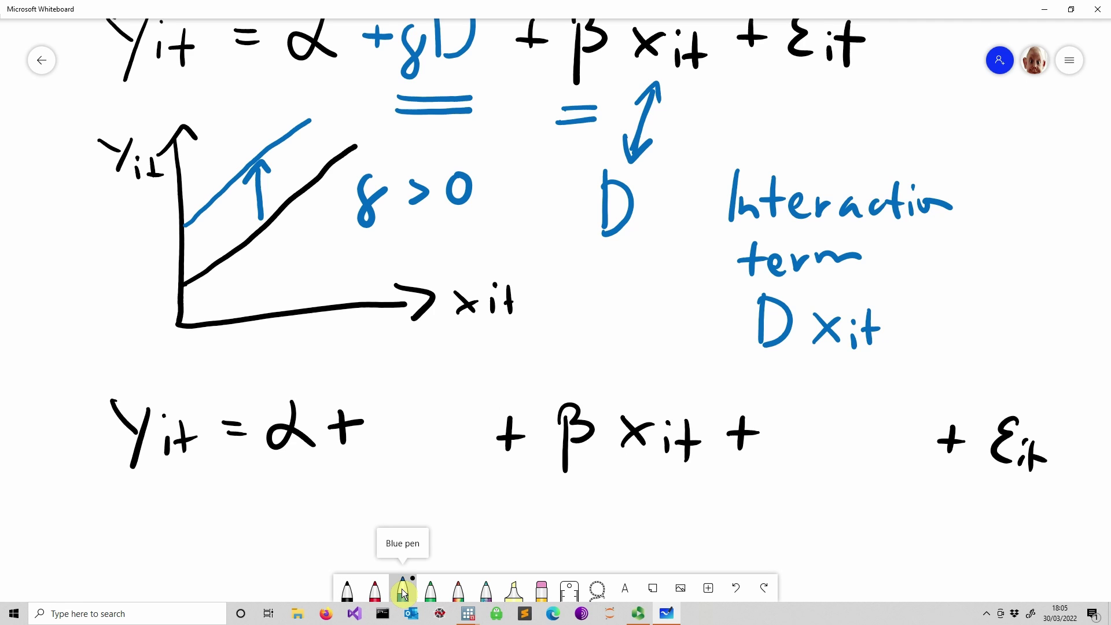
mouse_move(386, 421)
left_mouse_down()
mouse_move(407, 458)
mouse_move(413, 424)
mouse_move(433, 450)
left_mouse_up()
mouse_move(432, 401)
left_mouse_down()
mouse_move(458, 431)
mouse_move(431, 454)
left_mouse_up()
- Add the blue δDxit interaction term to the equation
left_click_drag(804, 403, 782, 451)
mouse_move(824, 403)
left_mouse_down()
mouse_move(846, 428)
mouse_move(824, 448)
left_mouse_up()
left_click_drag(855, 423, 879, 449)
mouse_move(881, 419)
left_mouse_down()
mouse_move(877, 447)
mouse_move(849, 447)
mouse_move(896, 456)
left_mouse_up()
mouse_move(914, 418)
left_mouse_down()
mouse_move(914, 461)
mouse_move(923, 435)
left_mouse_up()
scroll(631, 253, "down", 3)
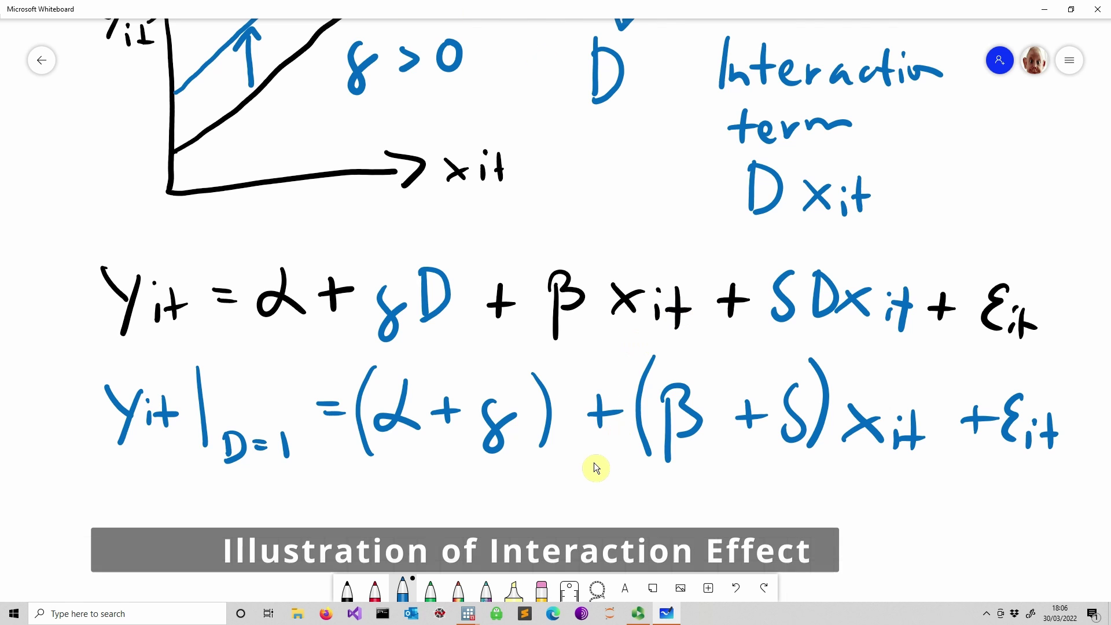
- Mark a lower intercept labelled γ<0, write δ>0, and draw a steeper blue line from it
scroll(590, 427, "down", 5)
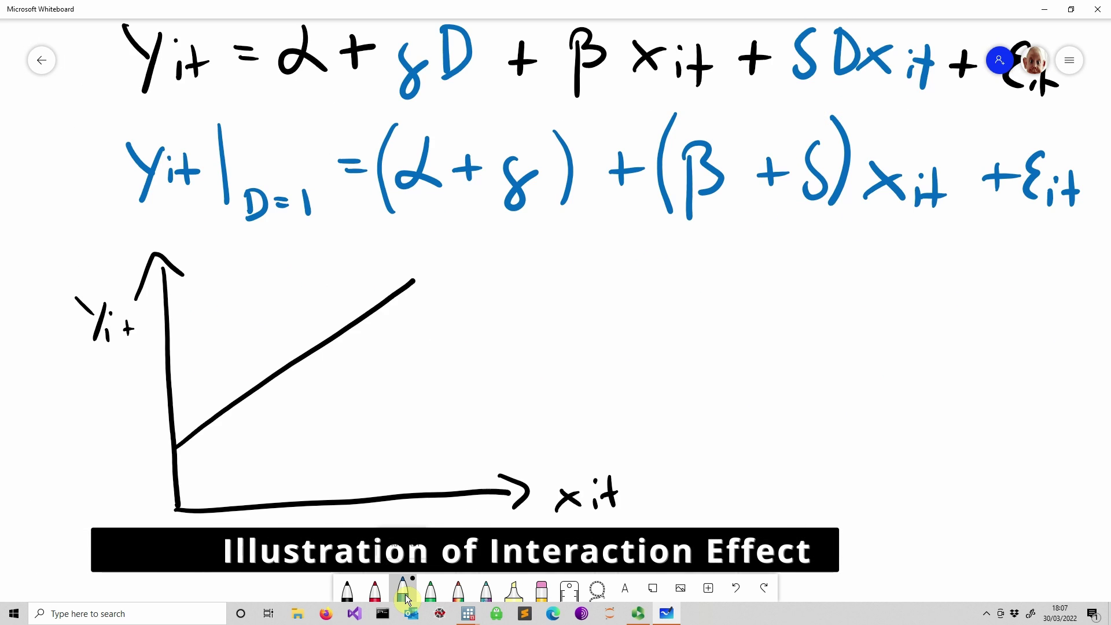
left_click_drag(176, 482, 181, 475)
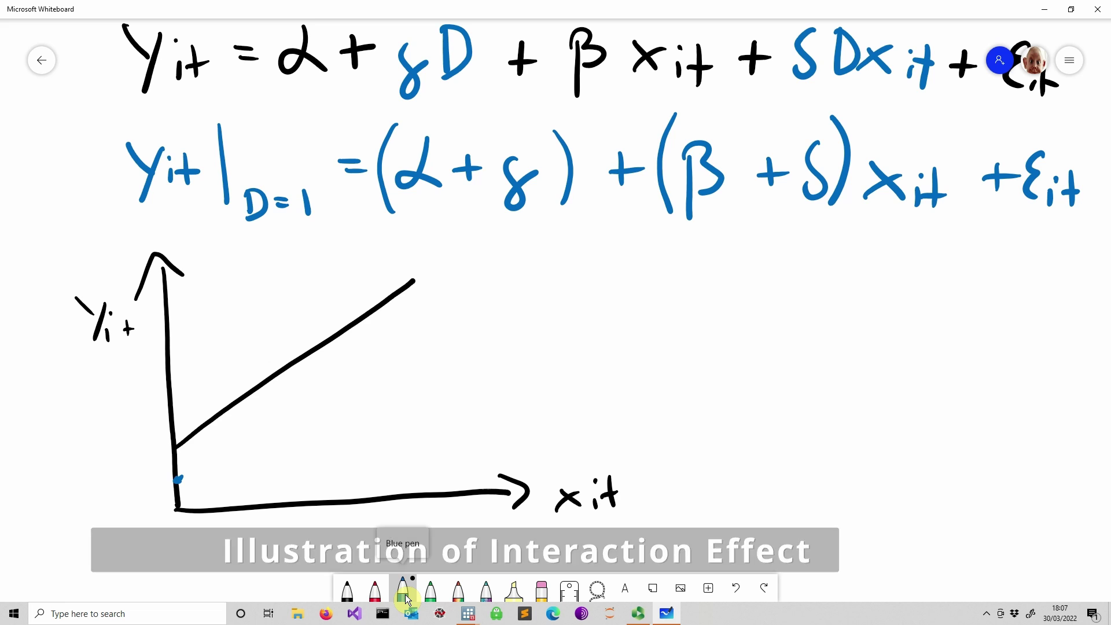
mouse_move(74, 477)
left_mouse_down()
mouse_move(102, 503)
mouse_move(104, 488)
mouse_move(129, 497)
mouse_move(142, 476)
left_mouse_up()
left_click_drag(501, 310, 496, 366)
left_click_drag(523, 330, 523, 356)
left_click_drag(564, 322, 562, 325)
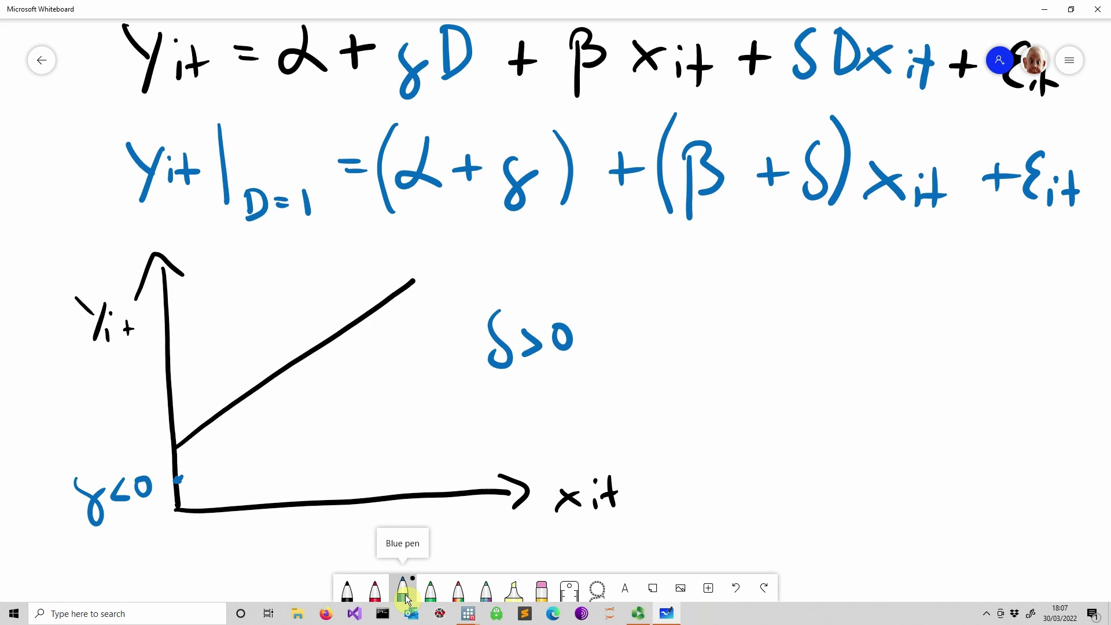
left_click_drag(178, 478, 311, 237)
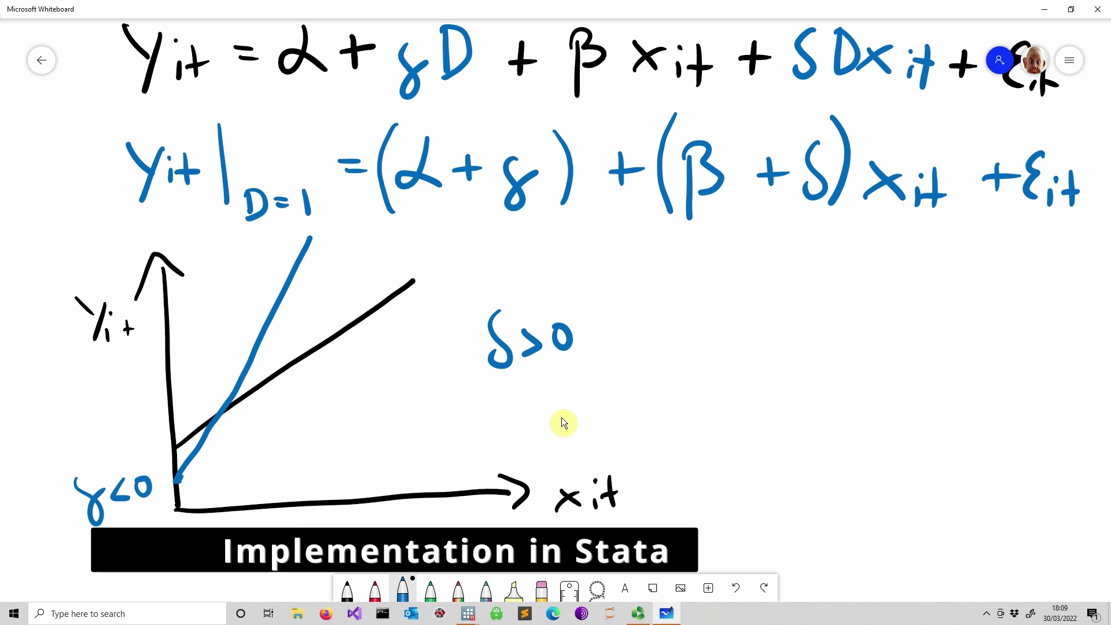
- Run attempt.do and start a new '*Firm size' comment section
left_click(468, 613)
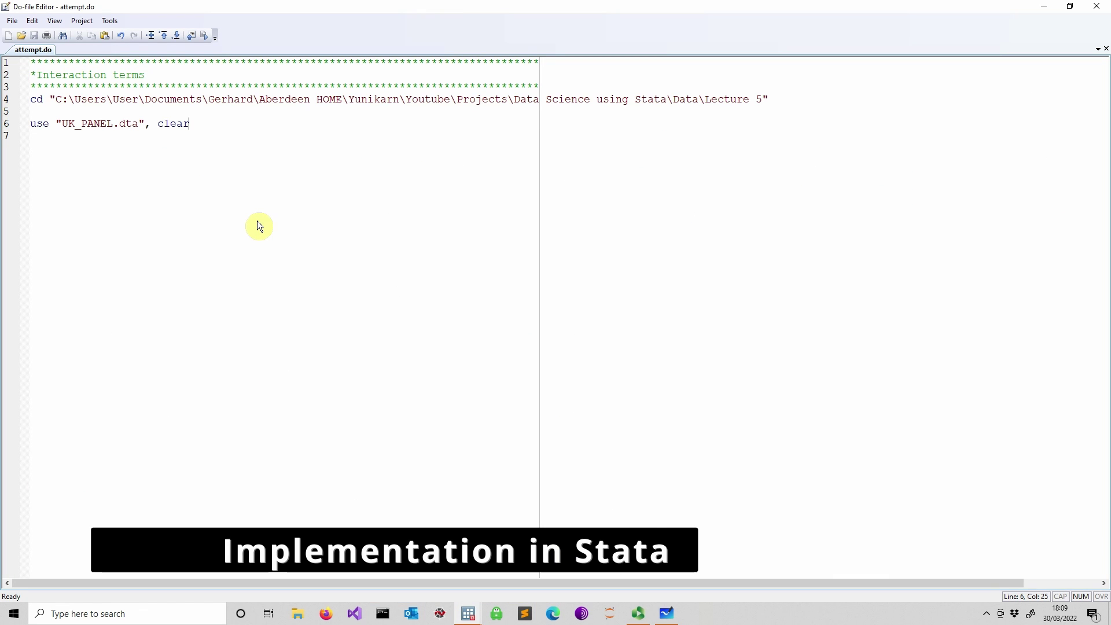
left_click(210, 37)
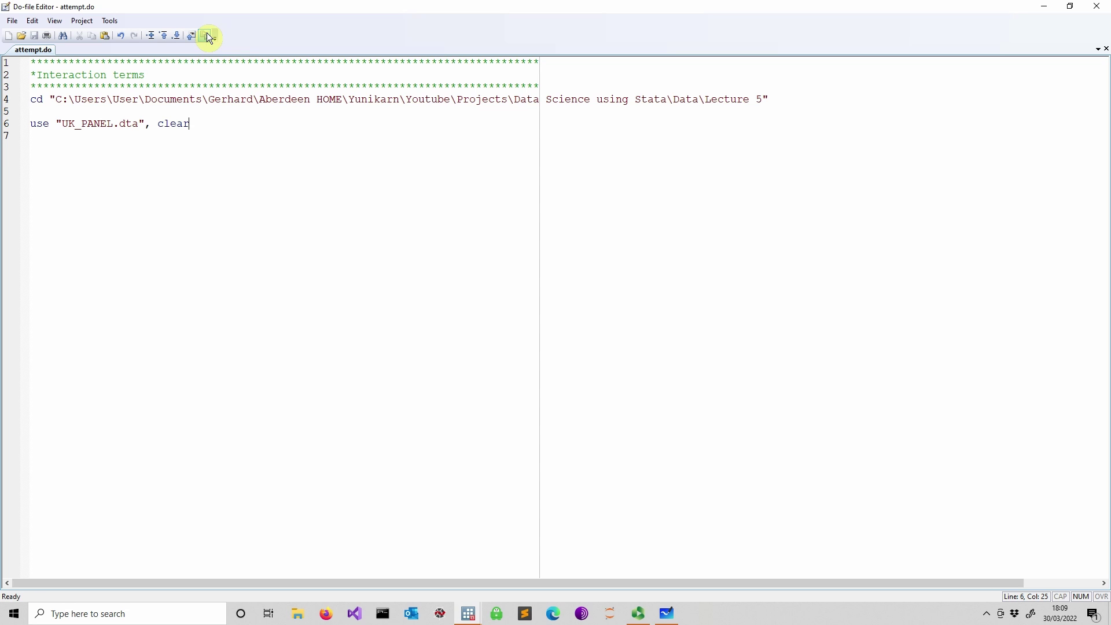
key("Return")
key("Return")
type("*Firm size")
key("Return")
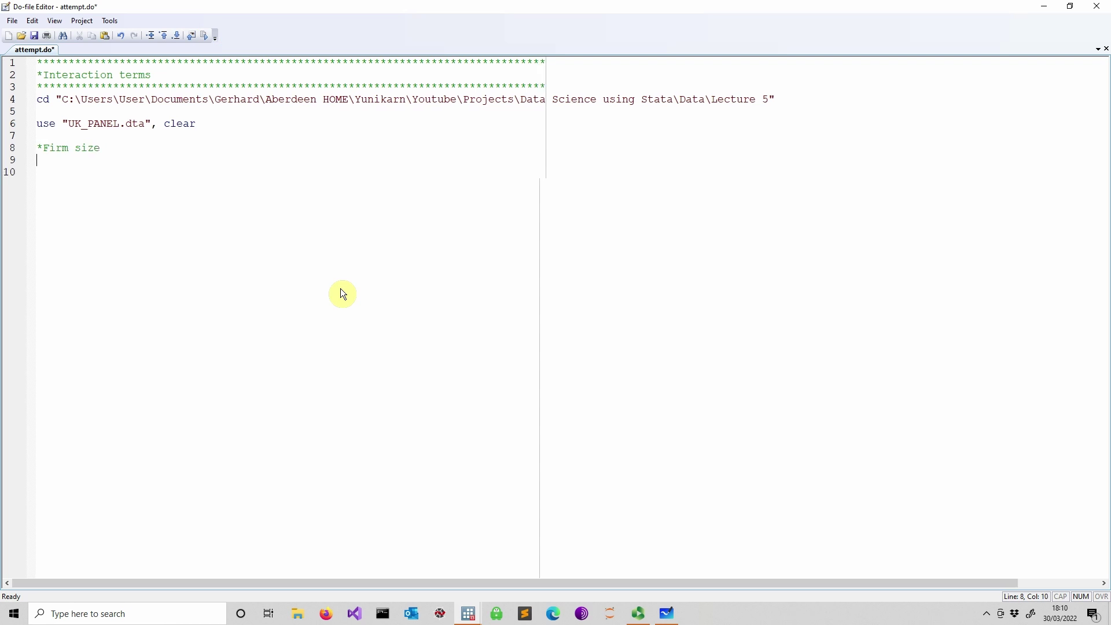
- Add 'gen size = ln(ta)' and 'gen old = incorporation <= 1990' lines
type("gen size = ln")
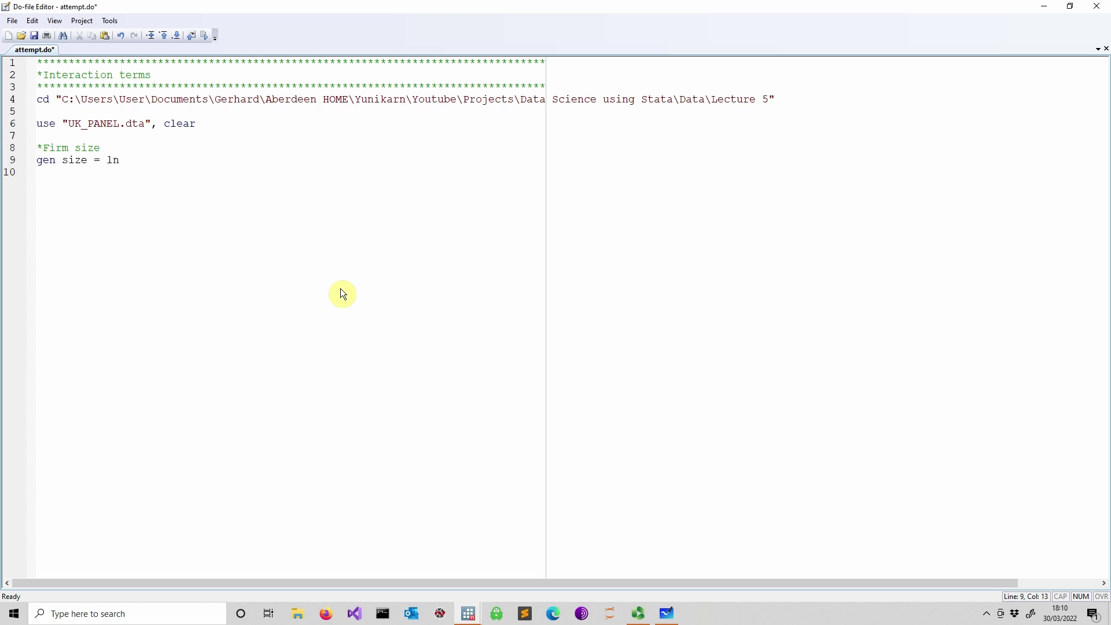
type("(ta)")
key("Return")
key("Return")
type("gen old = incorporation <")
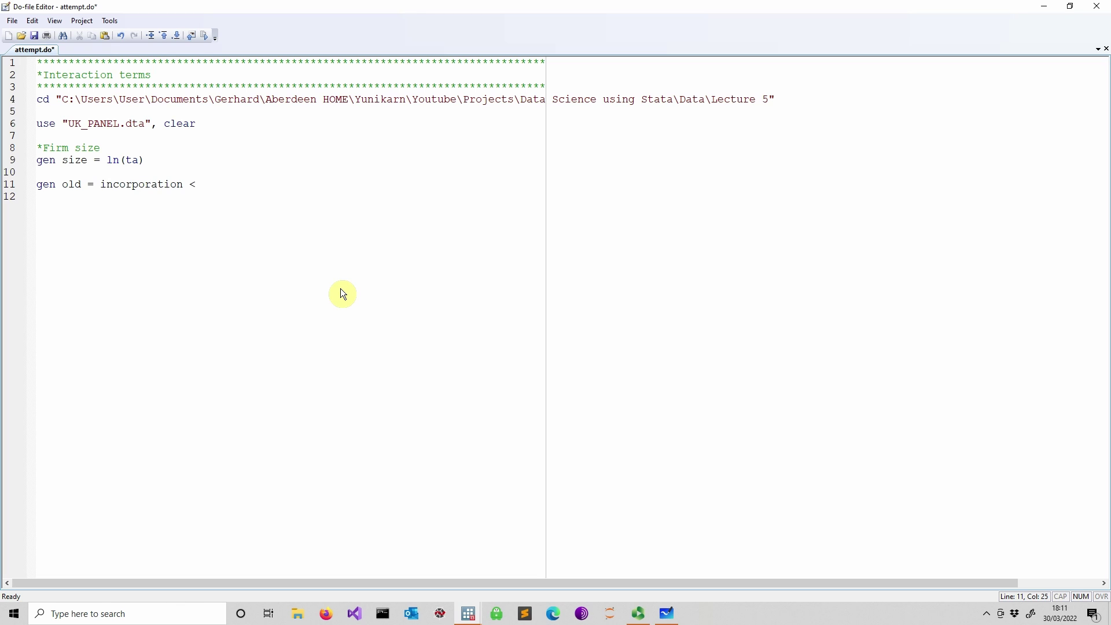
type("= 1990")
key("Return")
key("Down")
- Run the do-file and summarise old, noting its mean .5133144 over 3530 observations
left_click(208, 39)
key("alt+Tab")
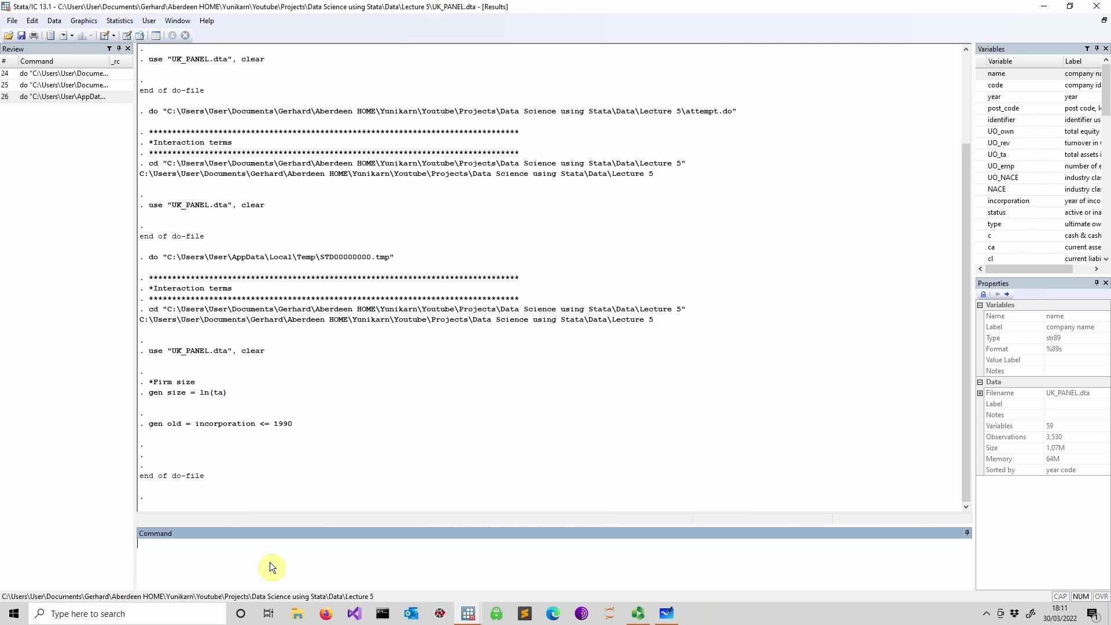
type("sum old")
key("Return")
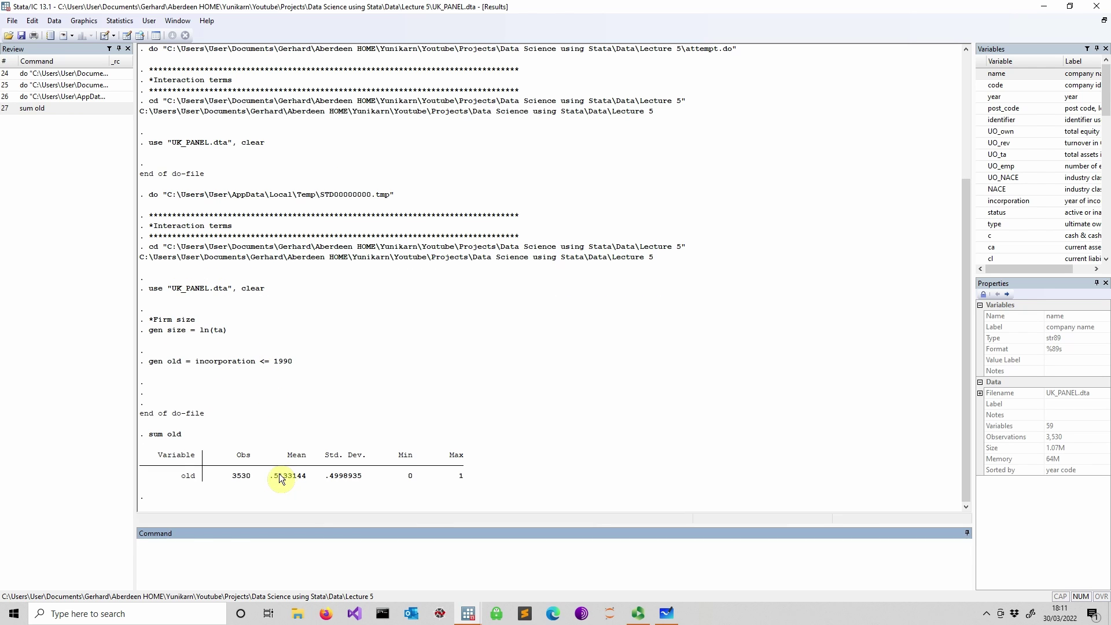
left_click_drag(269, 475, 304, 484)
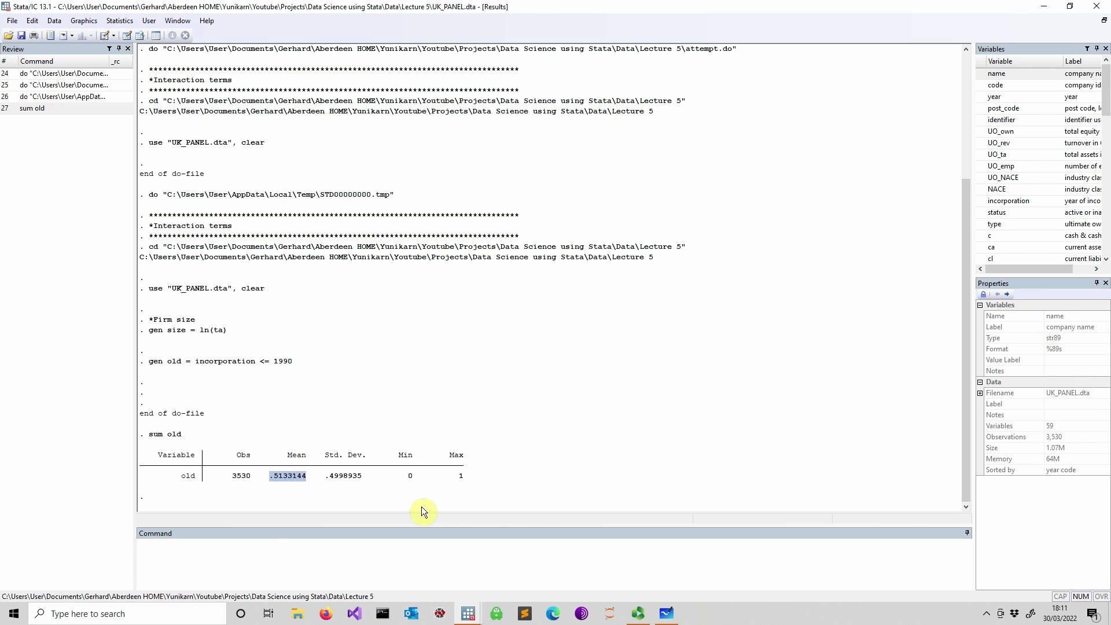
left_click(468, 613)
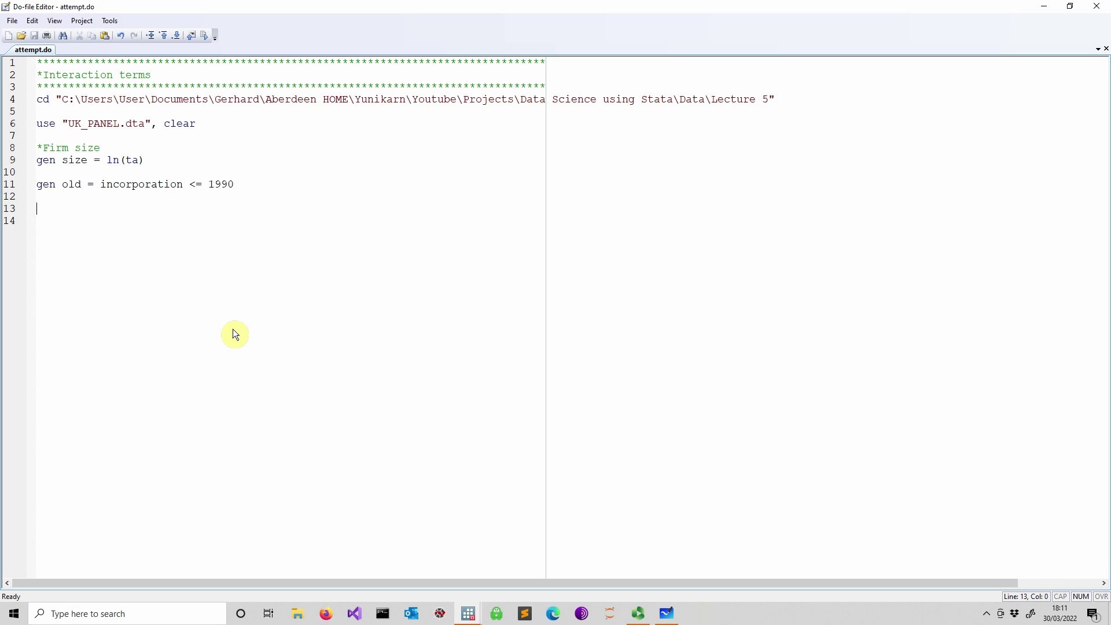
- Write 'reg ROA old size r_d ta WC_ta cover leverage' in the do-file
type("reg ROA size ")
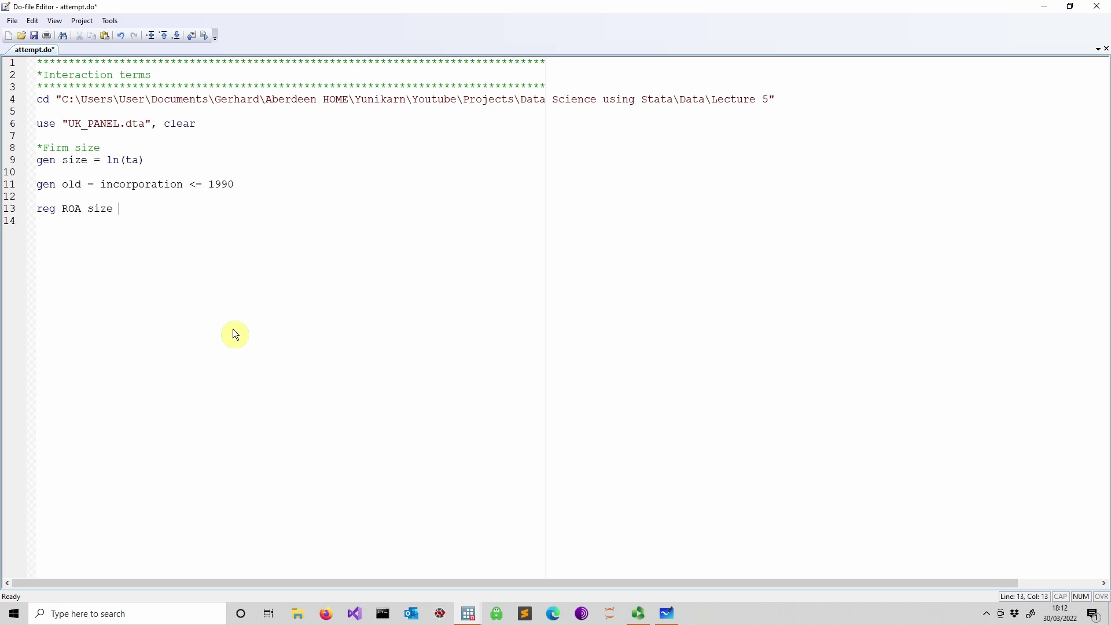
type("r_d_ ta WC_ta cover leverage")
left_click(112, 199)
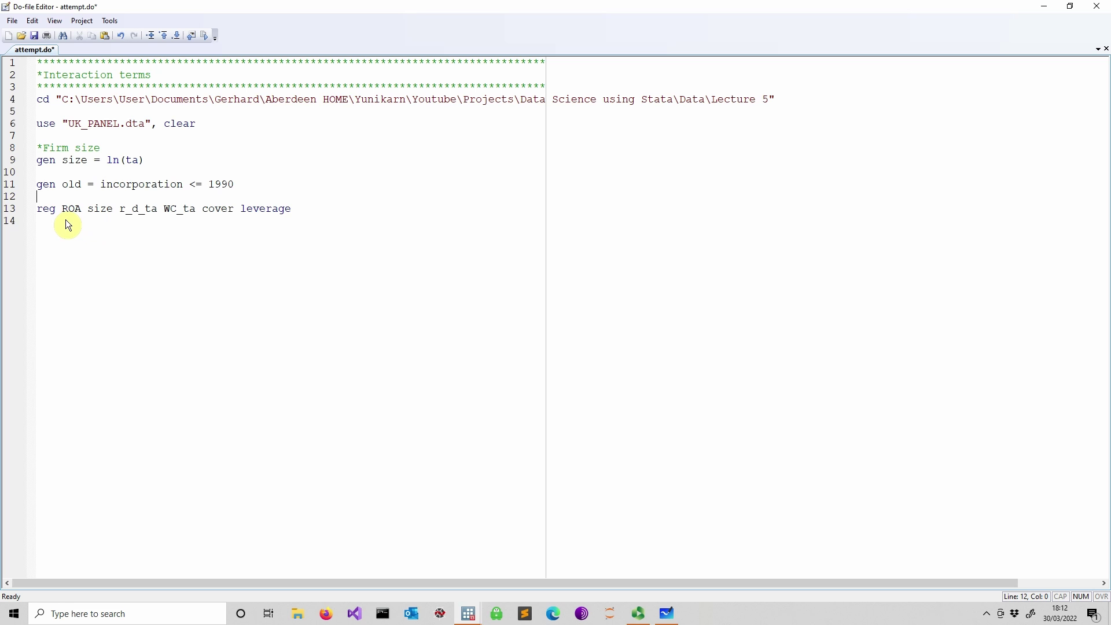
left_click(90, 210)
type("old")
- Add an Intercept dummy comment above it, run it, and mark the old coefficient .0194225
left_click(61, 200)
key("Return")
type("*Intera")
type("ept dummy")
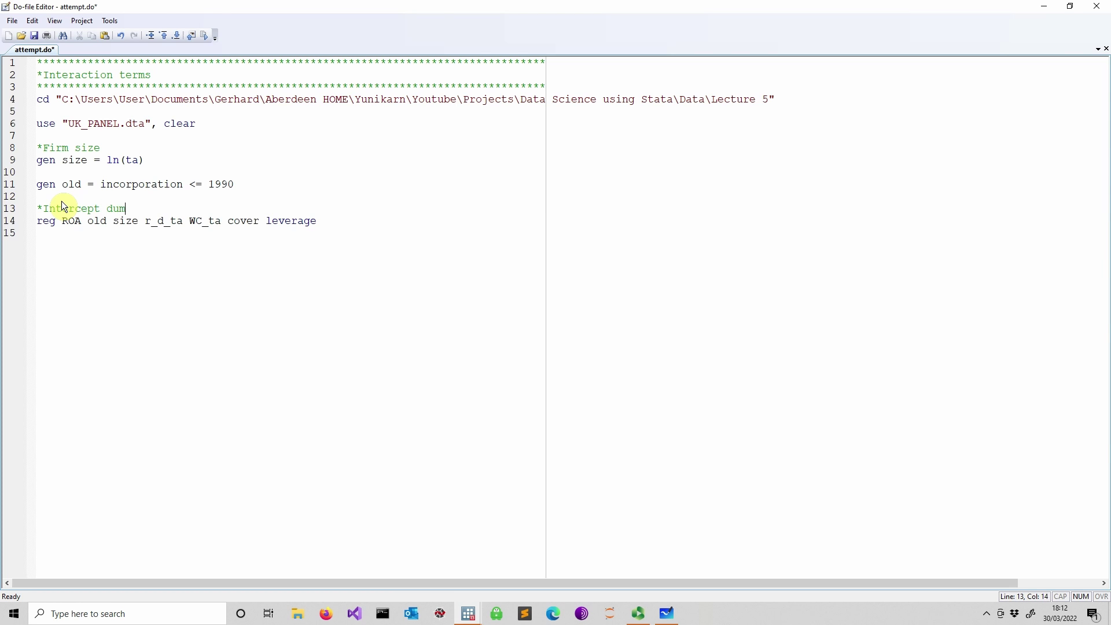
key("ctrl+d")
left_click_drag(170, 375, 516, 377)
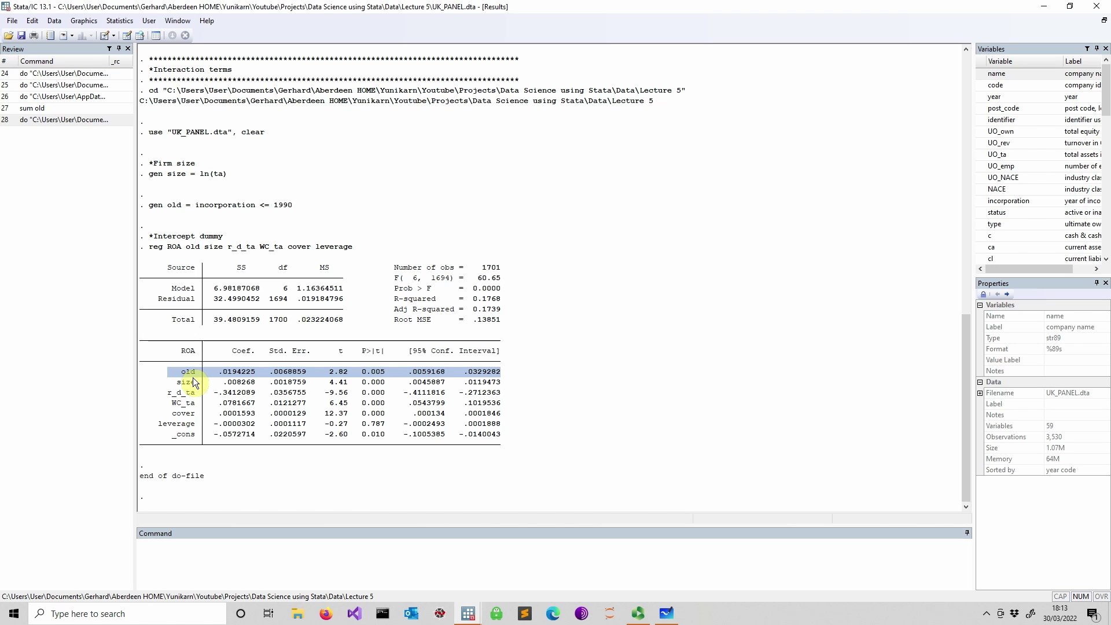
- Clear the old-row highlight and highlight the size coefficient row instead
left_click(202, 407)
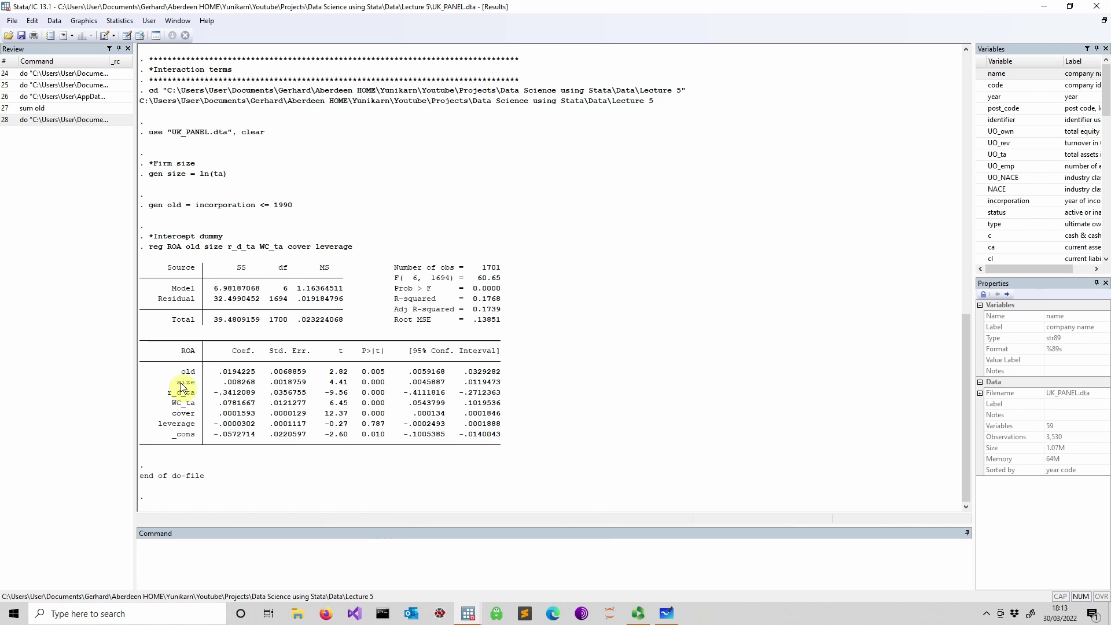
left_click_drag(172, 383, 520, 390)
- Add the comment '*Interaction term' and the line 'gen oldXsize = old * size' below the regression
key("alt+Tab")
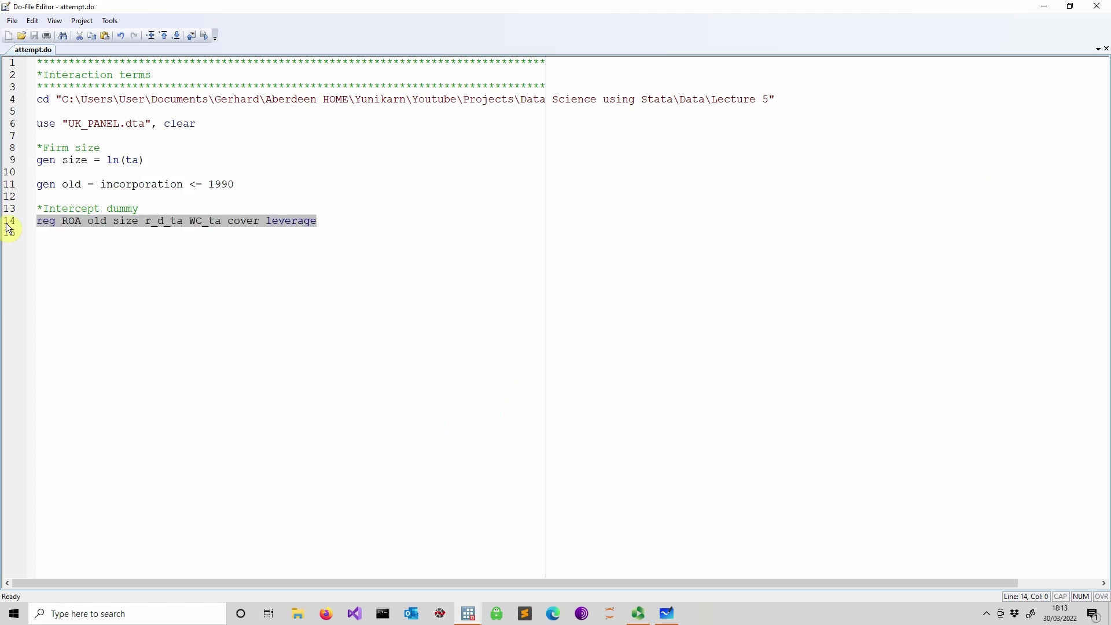
left_click(150, 264)
key("Return")
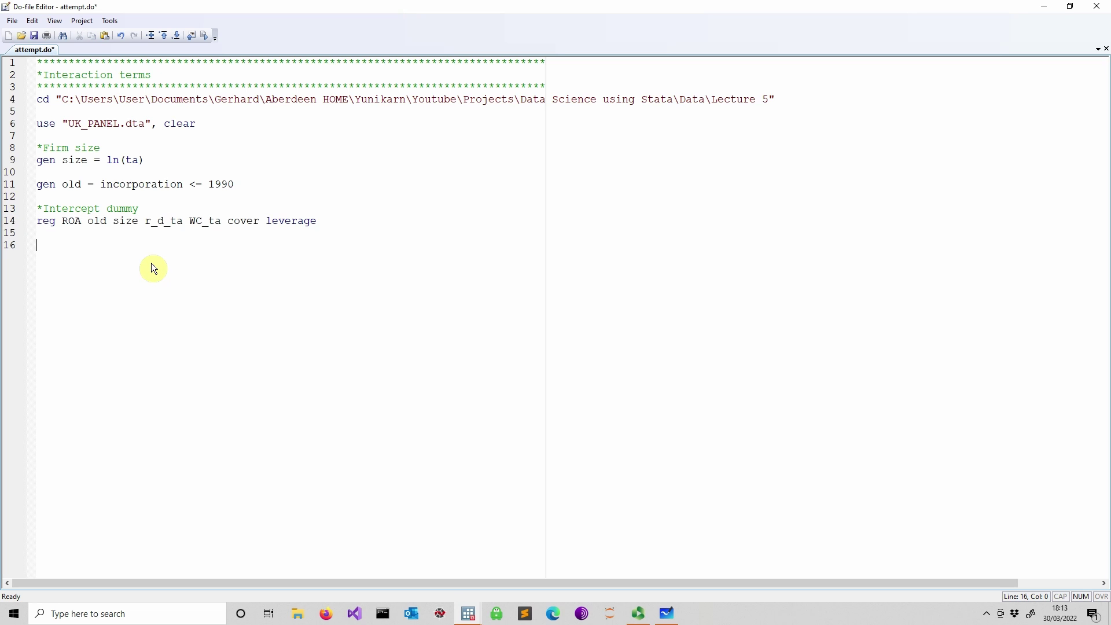
type("*Interaction t")
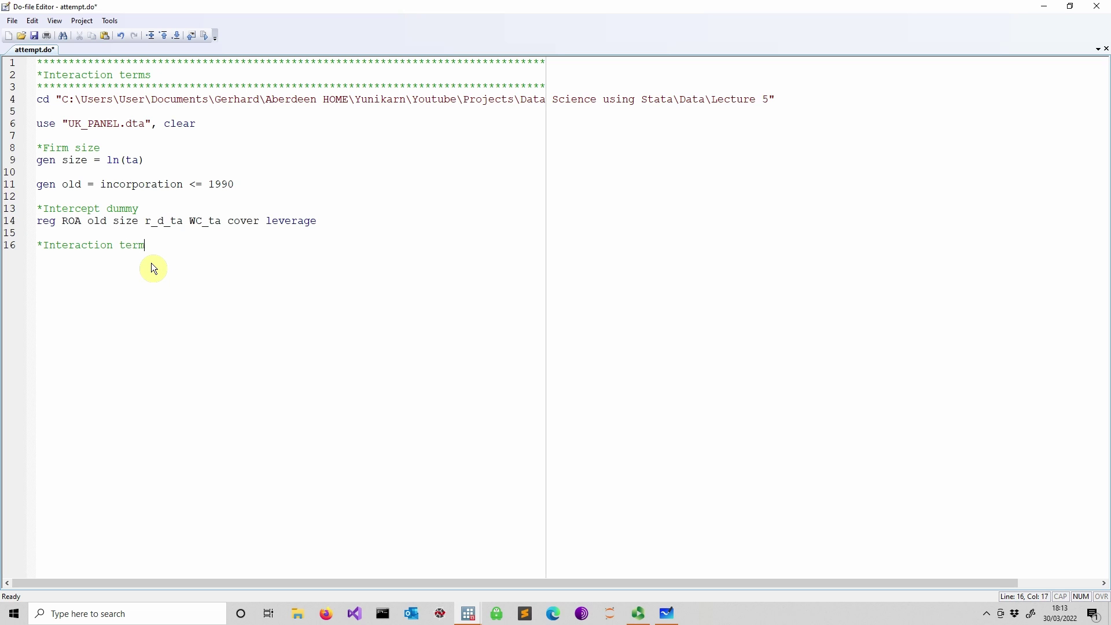
type("erm")
key("Return")
type("gen")
type("oldXsize = old * size")
key("Return")
key("Return")
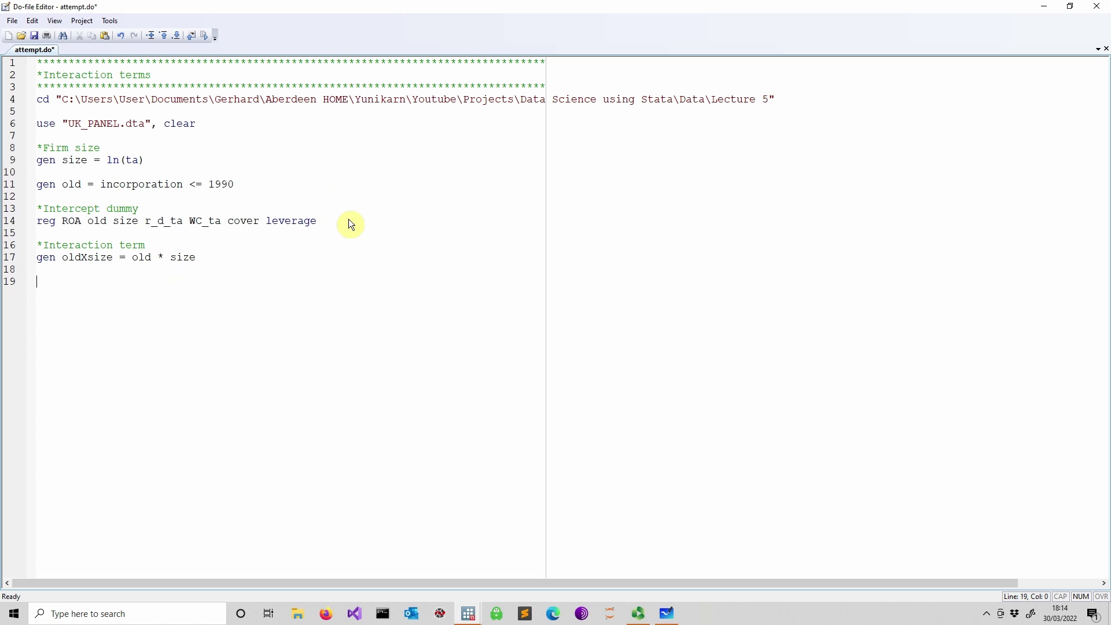
- Duplicate the regression block, retitle it '*Interaction effect', and add oldXsize after size
left_click_drag(350, 224, 9, 209)
key("ctrl+c")
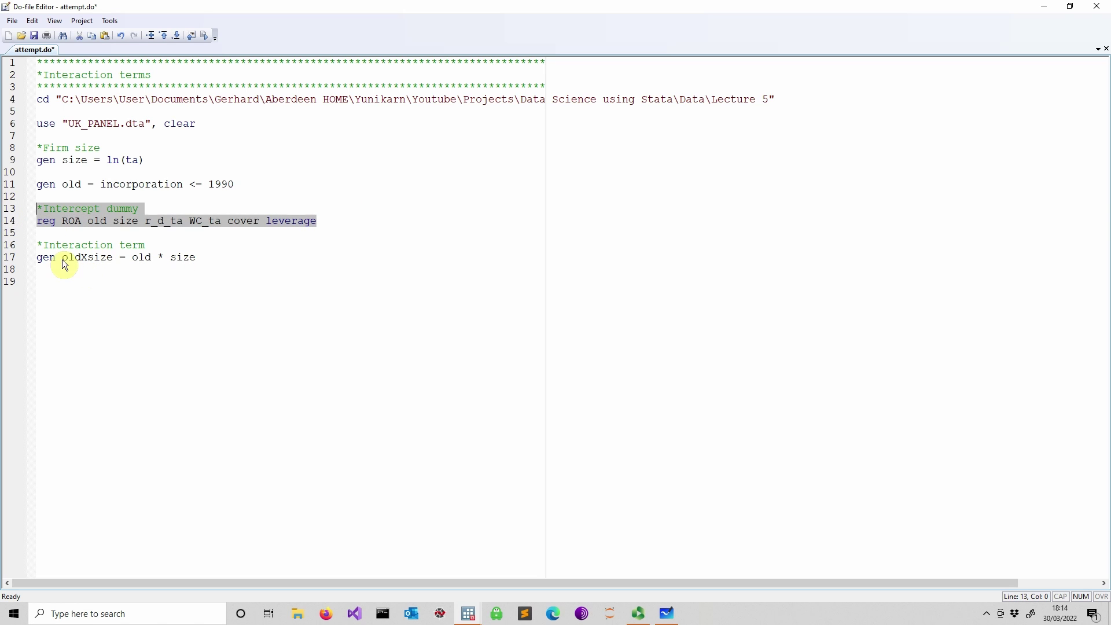
left_click(53, 293)
key("ctrl+v")
key("Up")
key("BackSpace")
key("BackSpace")
key("BackSpace")
key("BackSpace")
key("BackSpace")
key("BackSpace")
key("BackSpace")
key("BackSpace")
key("BackSpace")
type("tion effect")
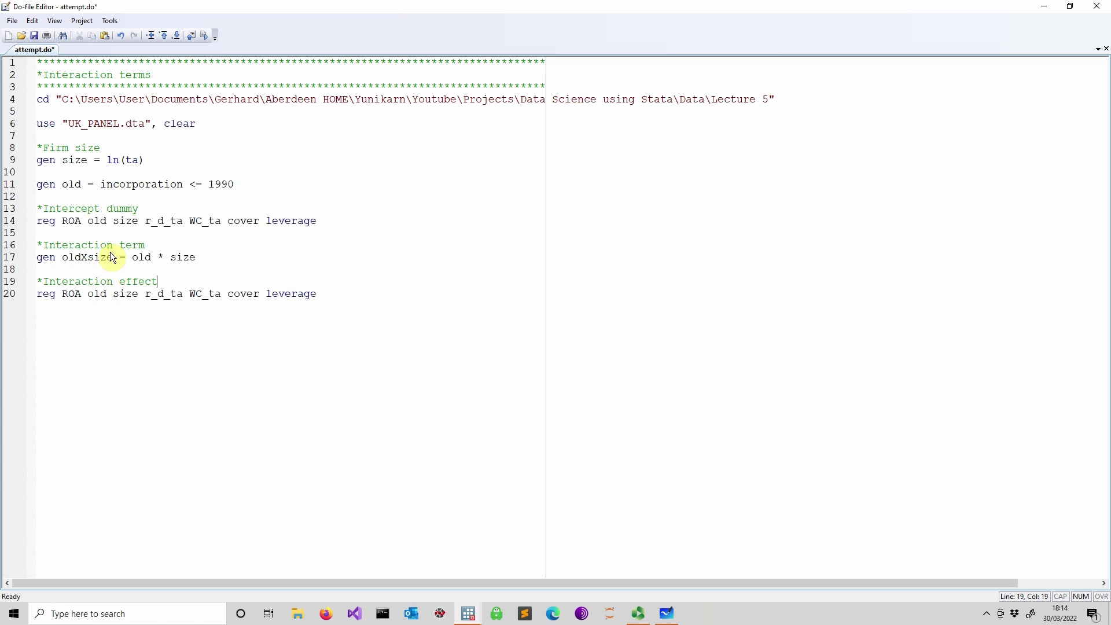
left_click_drag(119, 258, 62, 258)
key("ctrl+c")
left_click(141, 295)
key("ctrl+v")
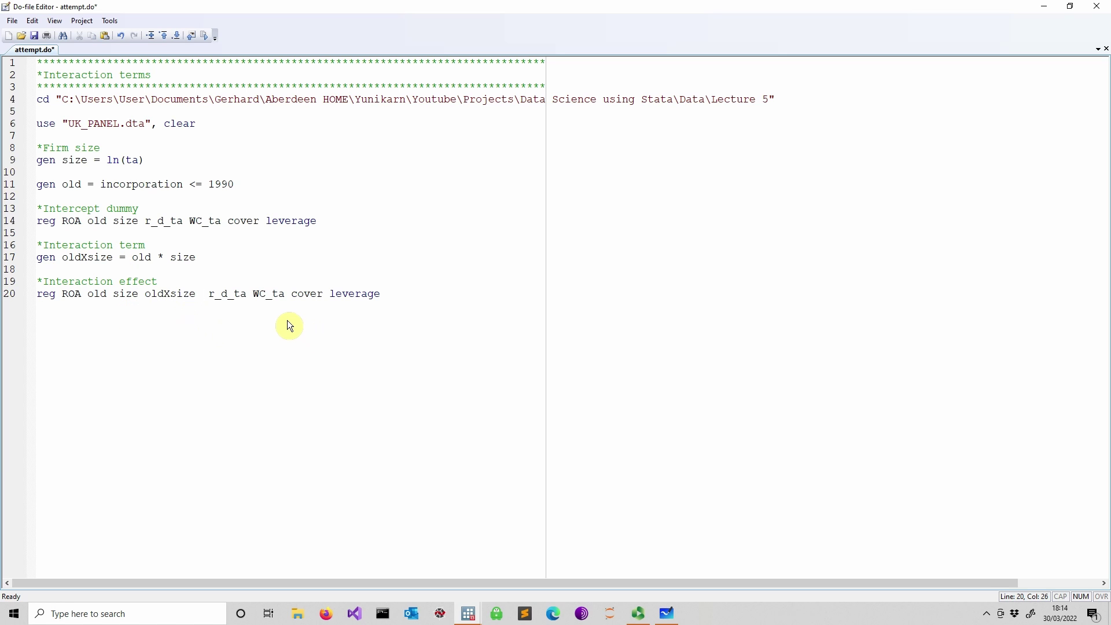
key("Delete")
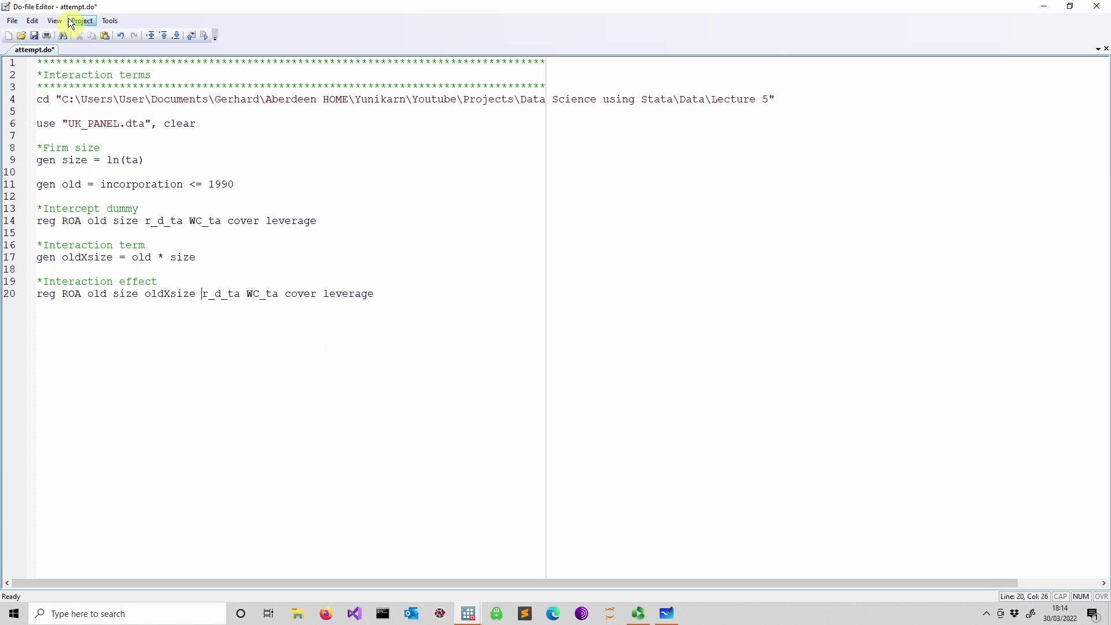
left_click(206, 36)
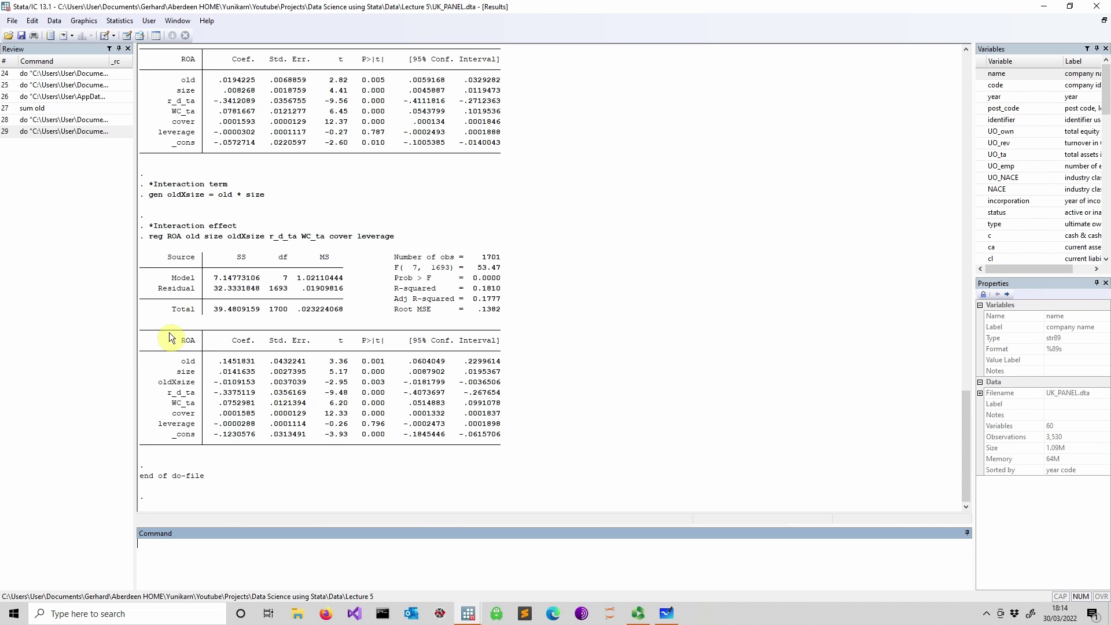
left_click_drag(147, 359, 509, 364)
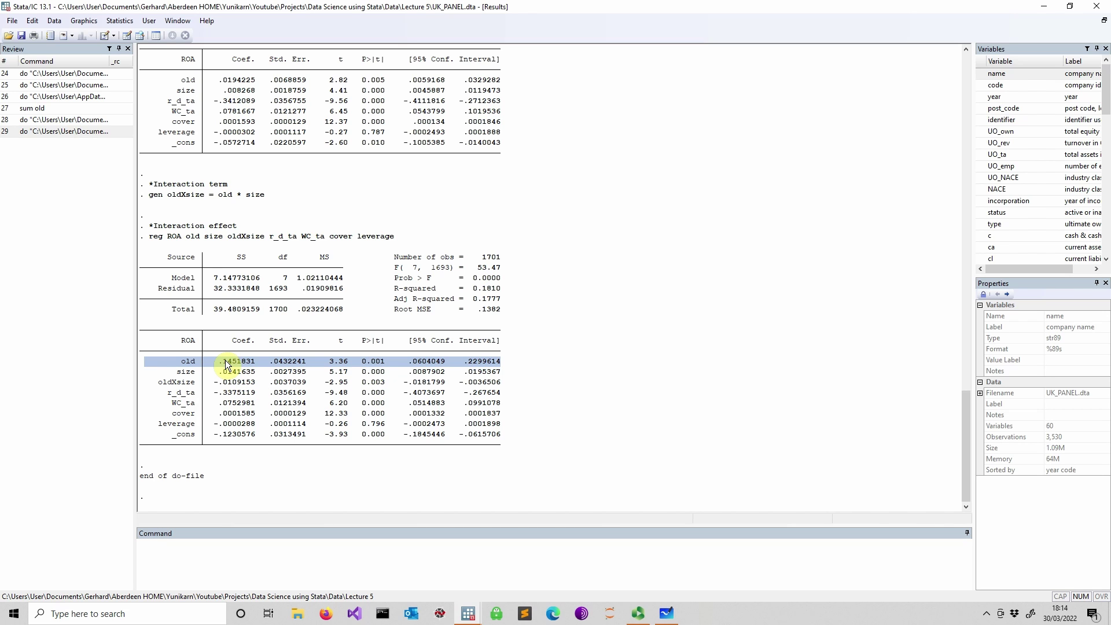
left_click_drag(150, 383, 496, 383)
left_click(494, 374)
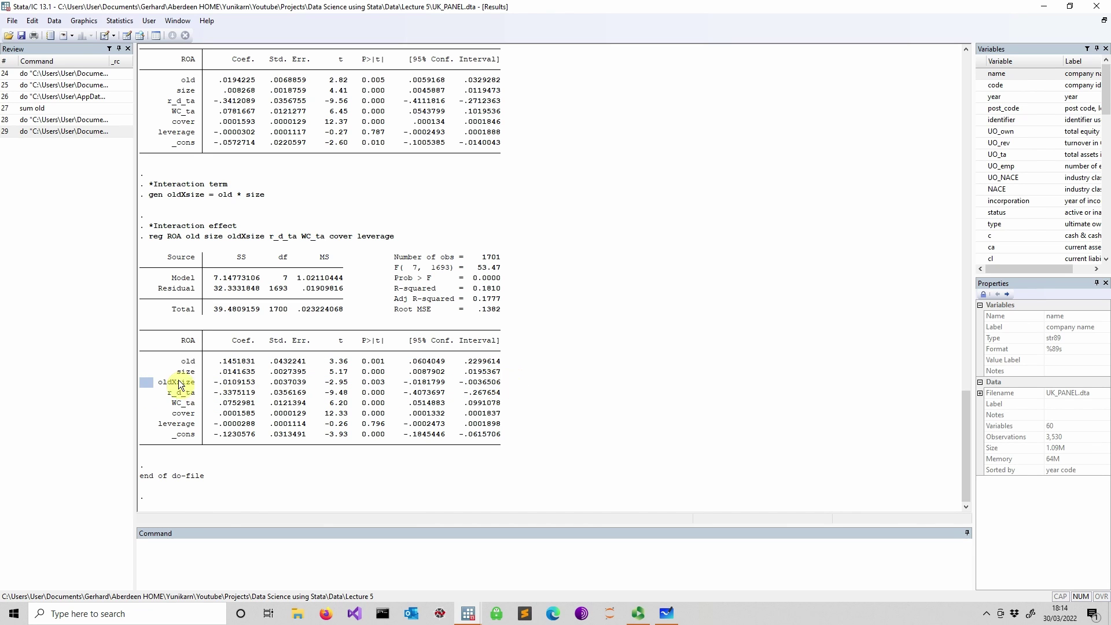
left_click_drag(174, 374, 488, 373)
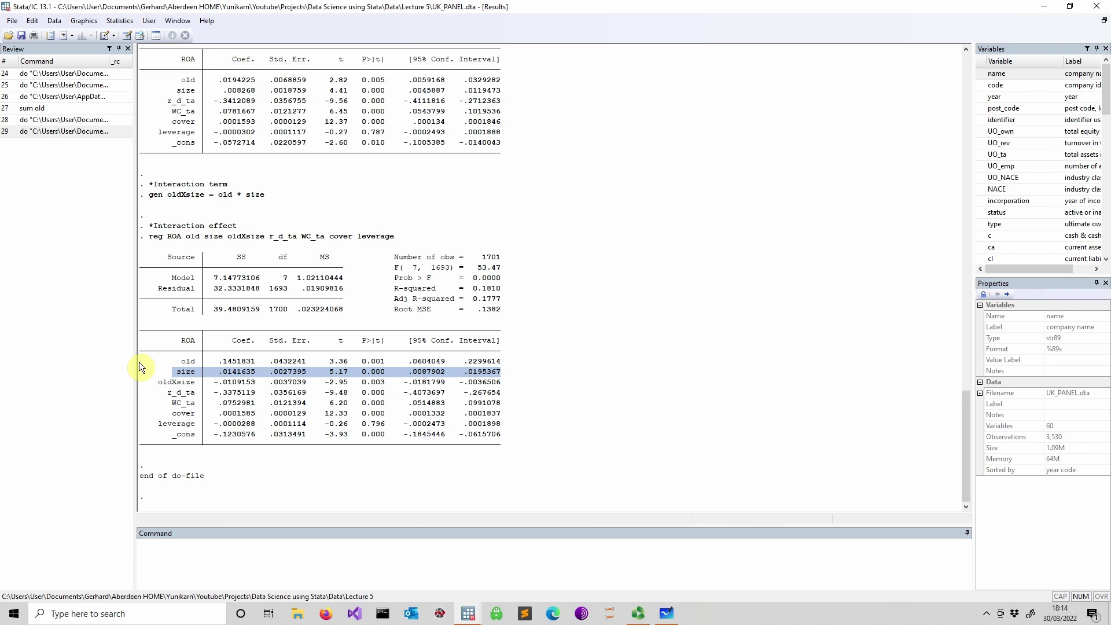
left_click_drag(150, 383, 201, 382)
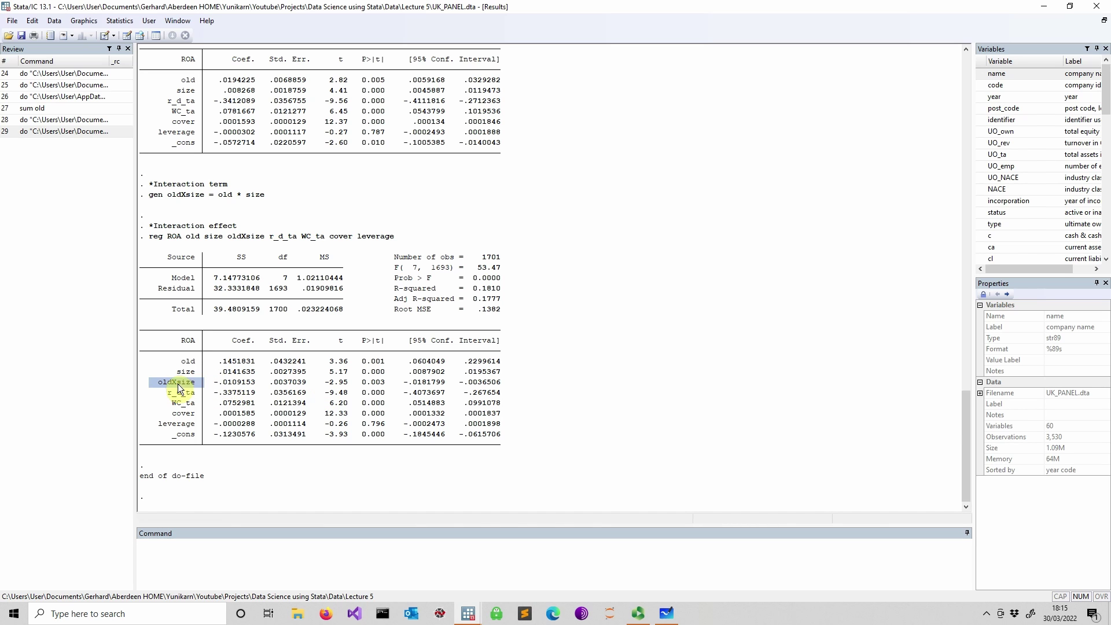
left_click(238, 391)
left_click_drag(149, 361, 281, 373)
left_click(234, 377)
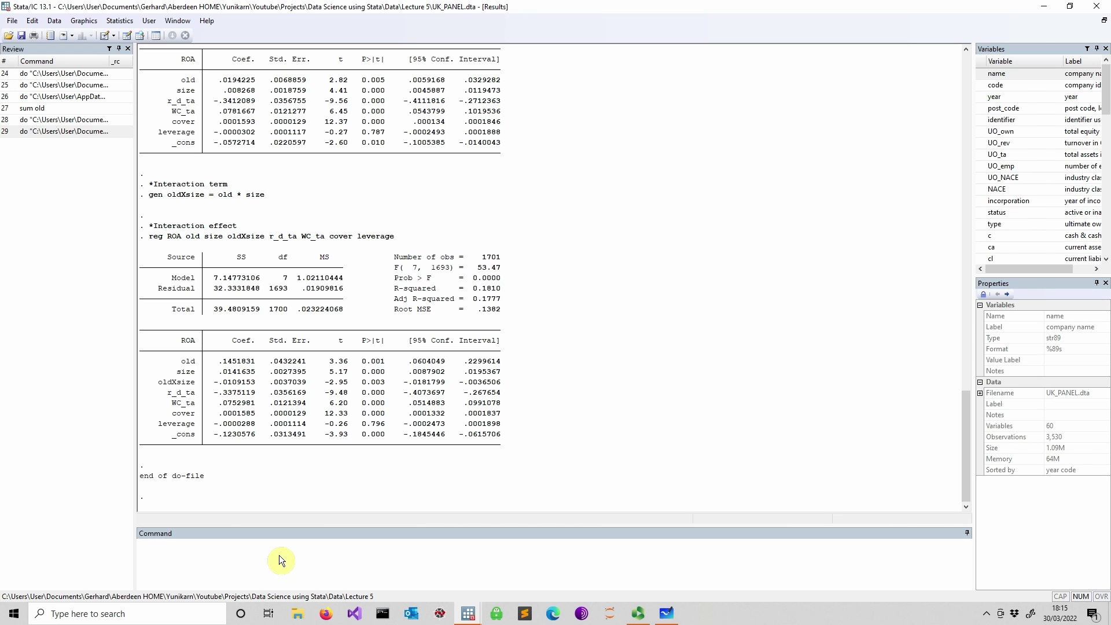
- Add 'test old oldXsize' on line 22 and run the do-file, giving F(2, 1693) = 8.34
left_click(468, 616)
left_click(428, 527)
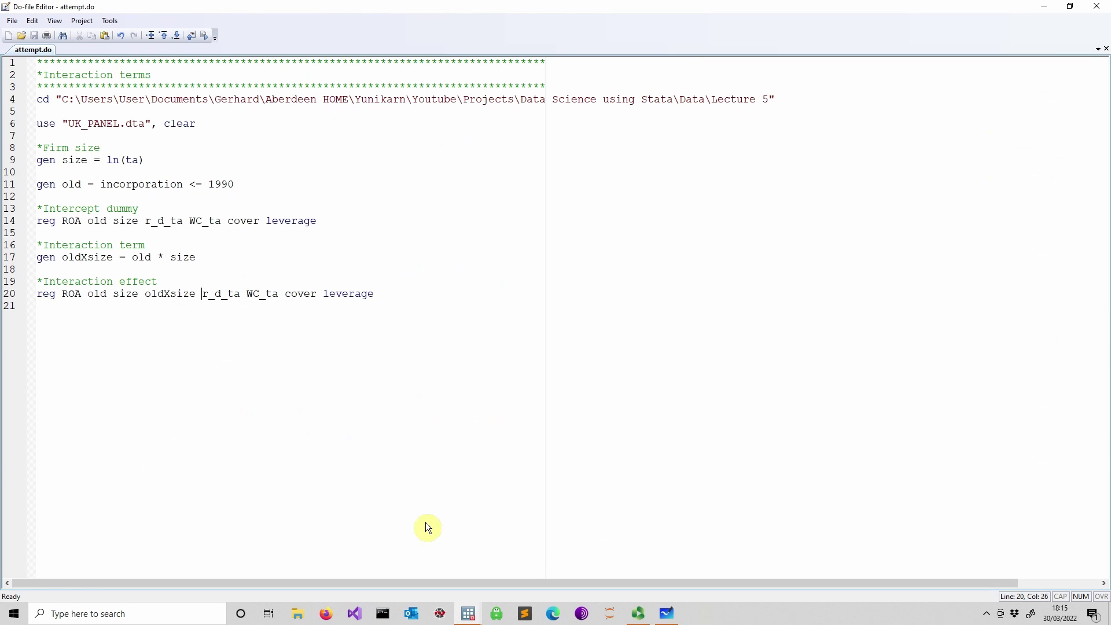
left_click(394, 308)
key("Return")
type("test")
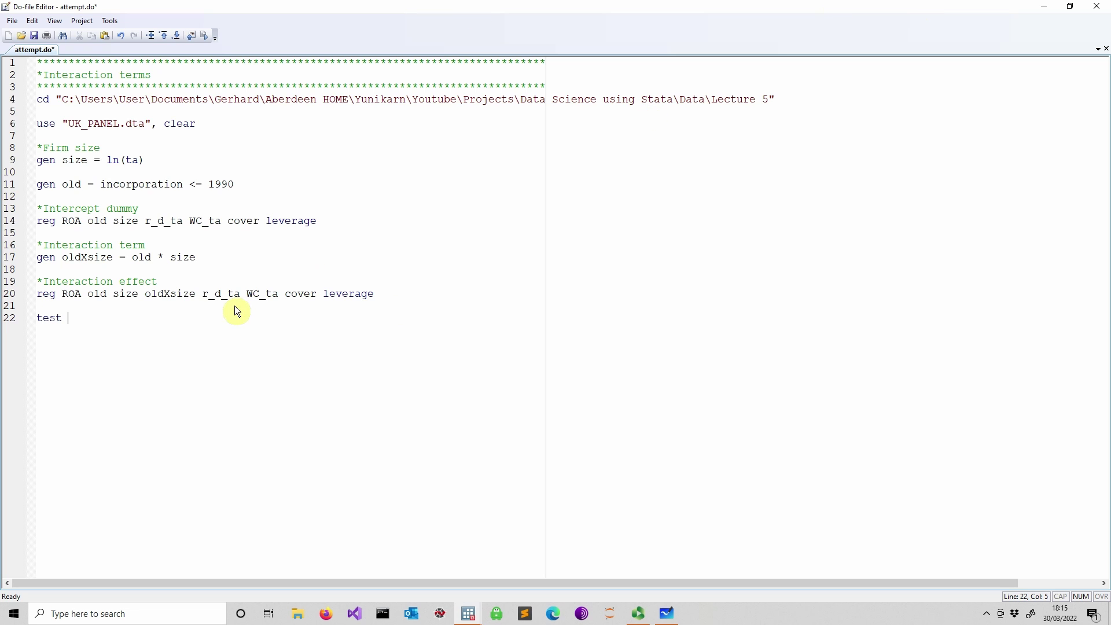
left_click_drag(114, 295, 96, 298)
left_click(77, 320)
type("old oldXsize")
key("ctrl+d")
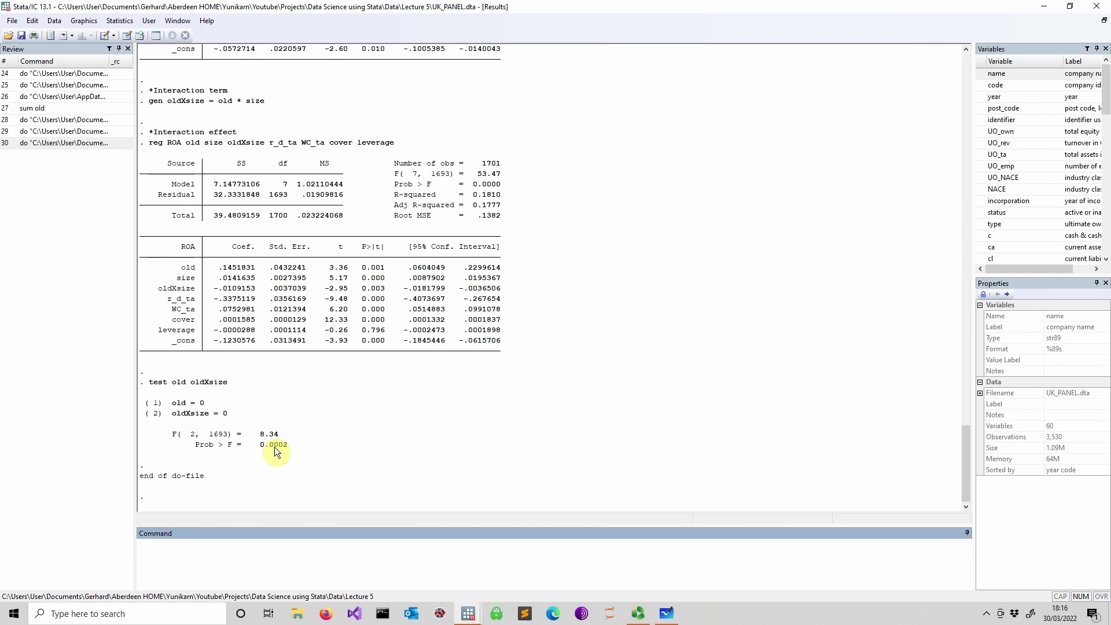